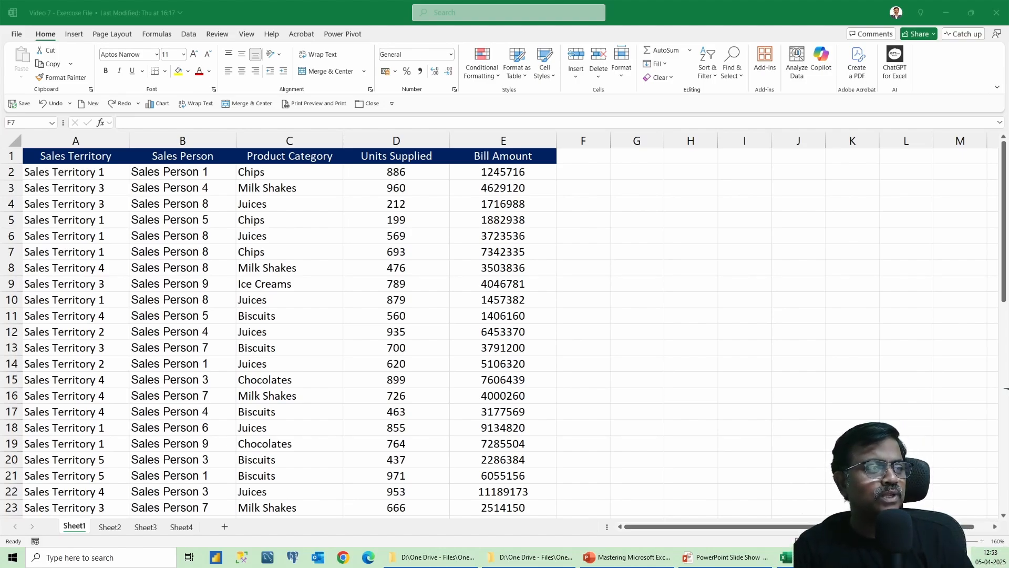
click(484, 206)
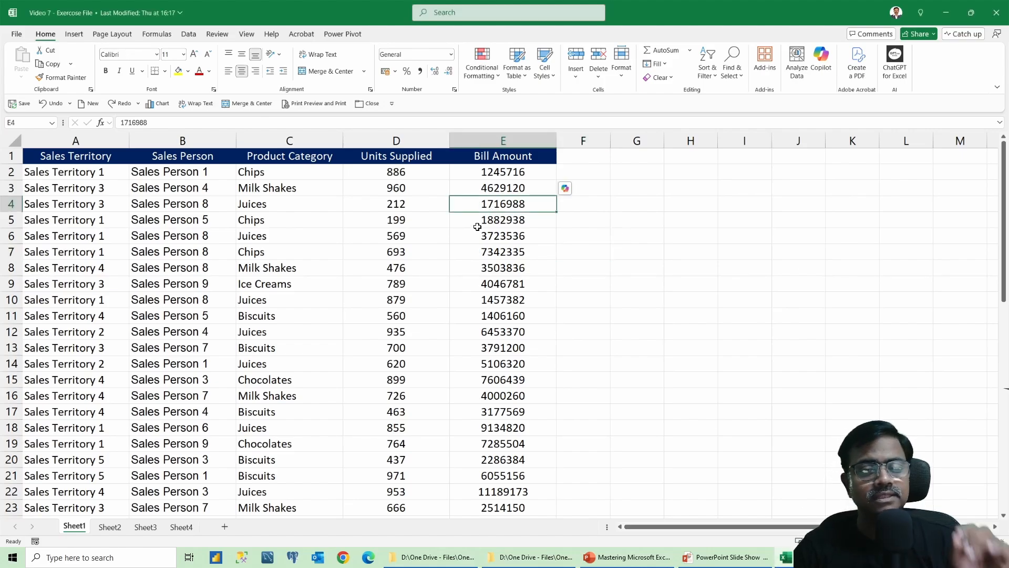
right_click(516, 204)
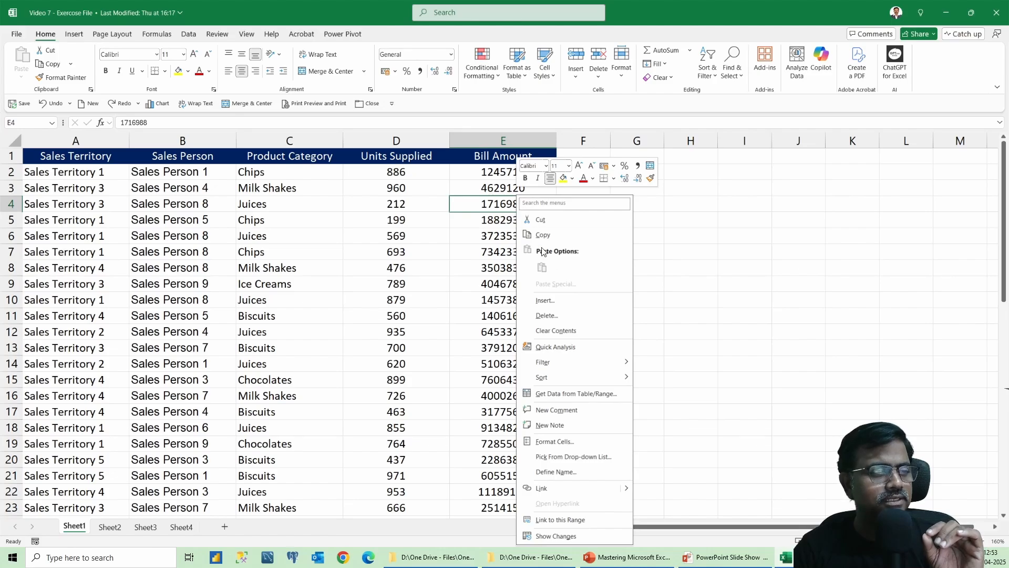
mouse_move(567, 381)
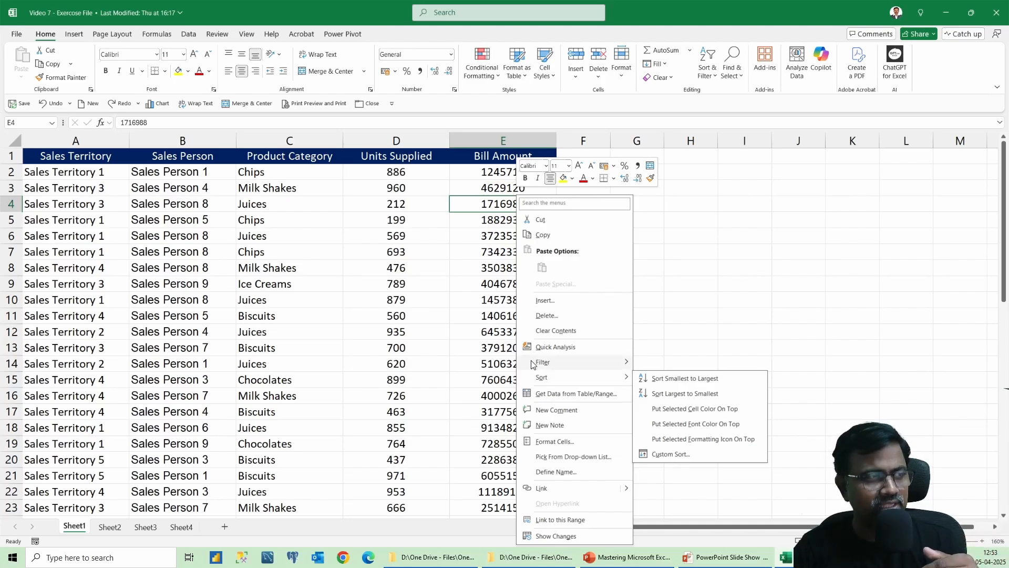
click(255, 235)
click(255, 236)
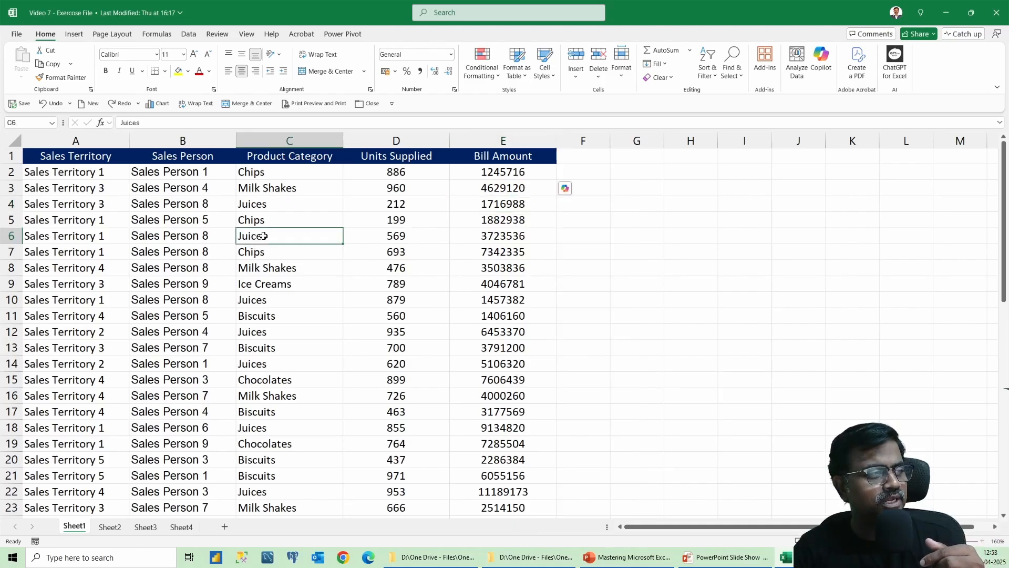
right_click(255, 235)
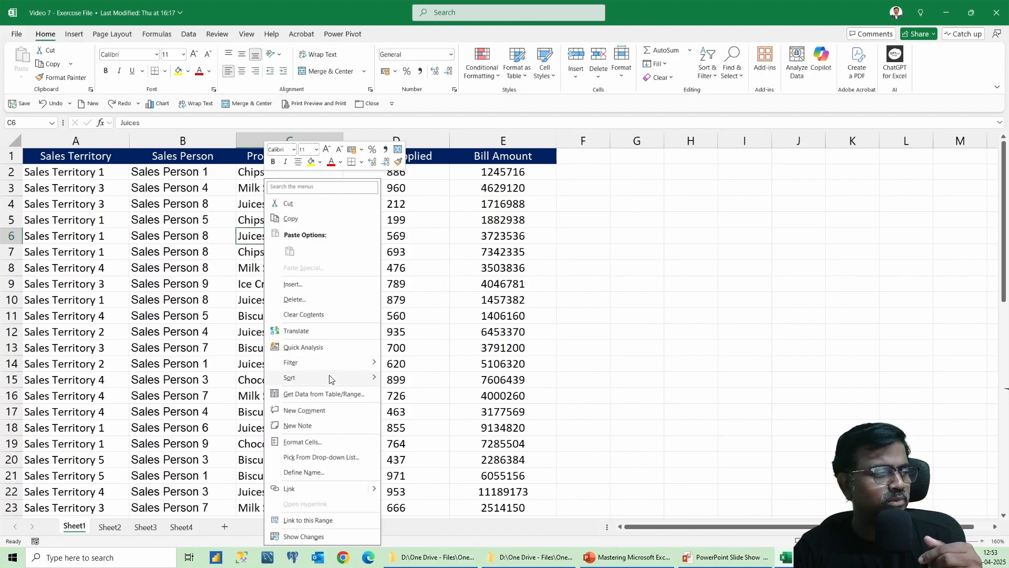
mouse_move(332, 379)
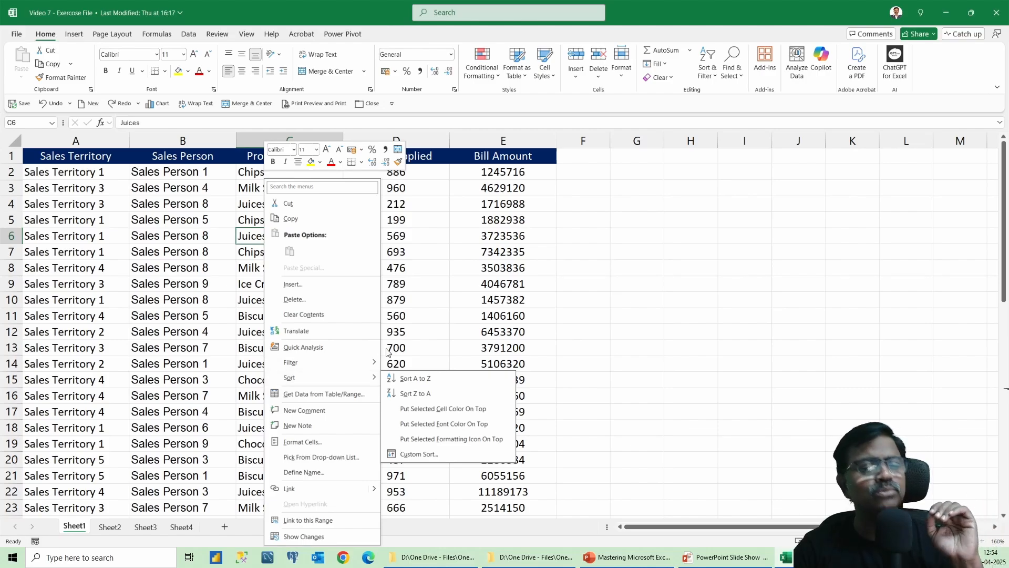
click(524, 213)
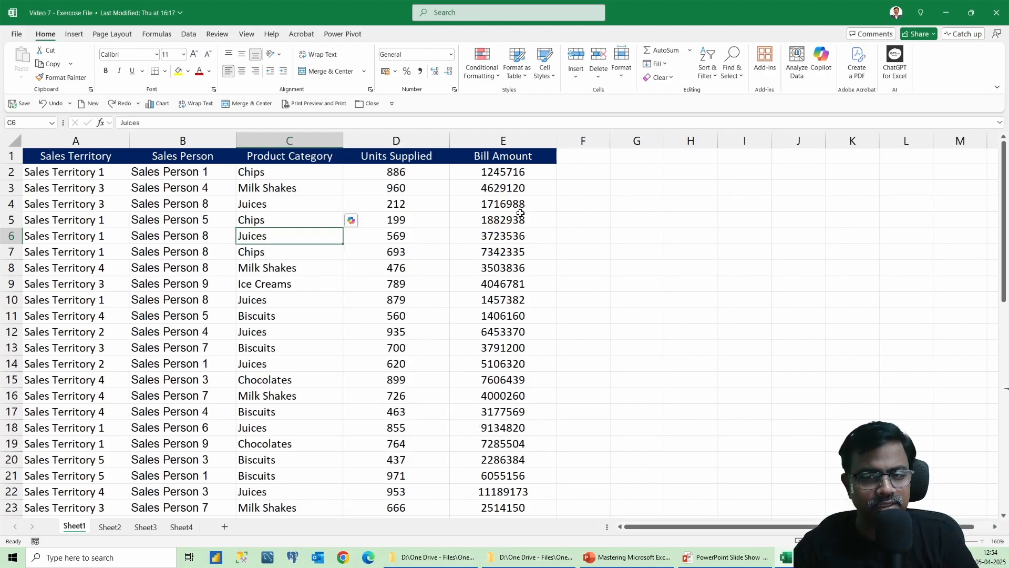
Sort the data by Bill Amount from largest to smallest.
click(503, 206)
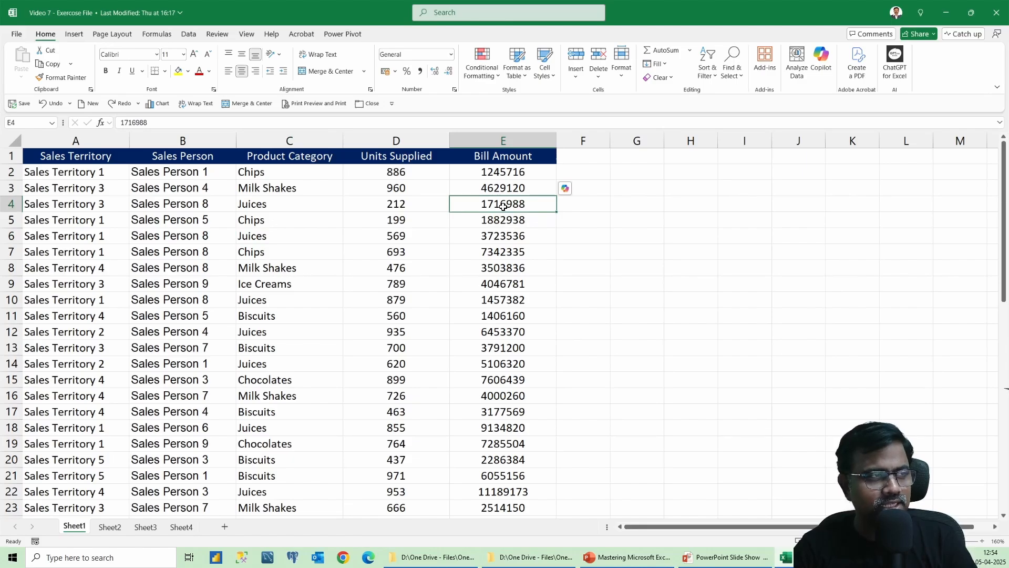
right_click(503, 207)
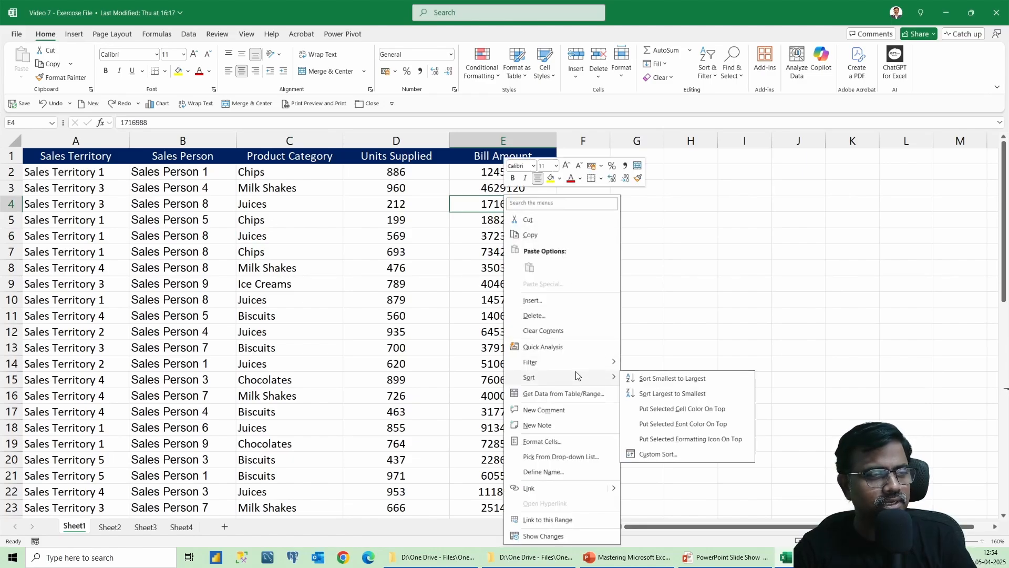
click(683, 393)
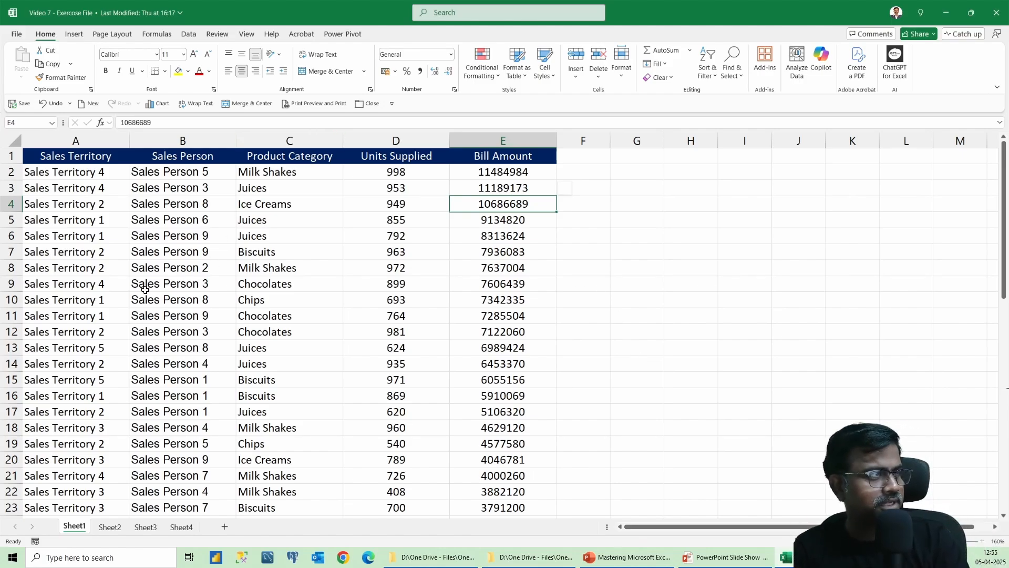
Insert a column before Sales Territory, then undo the insertion together with the sort.
click(56, 141)
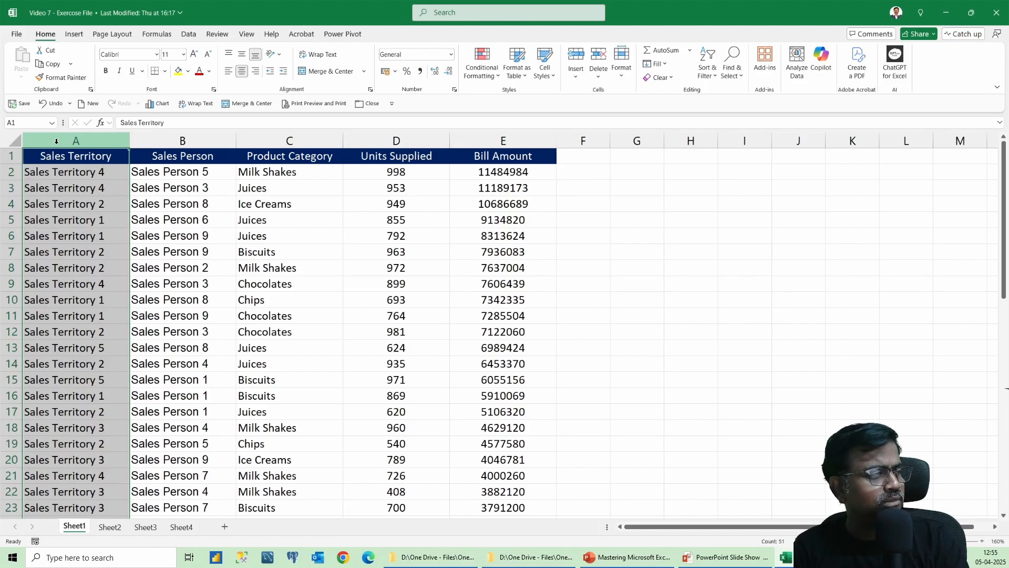
right_click(57, 143)
click(114, 248)
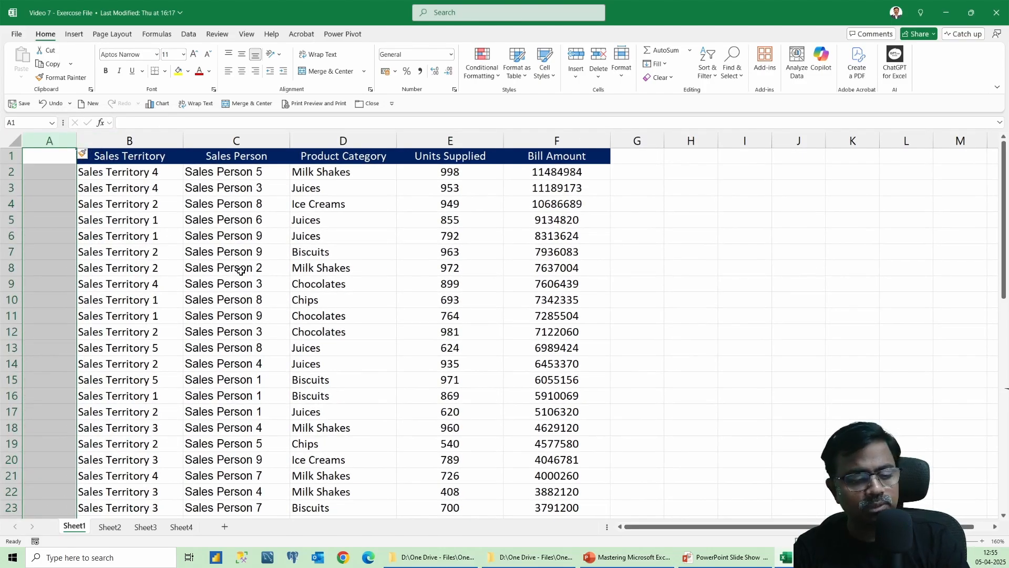
key(ctrl+z)
key(ctrl+z)
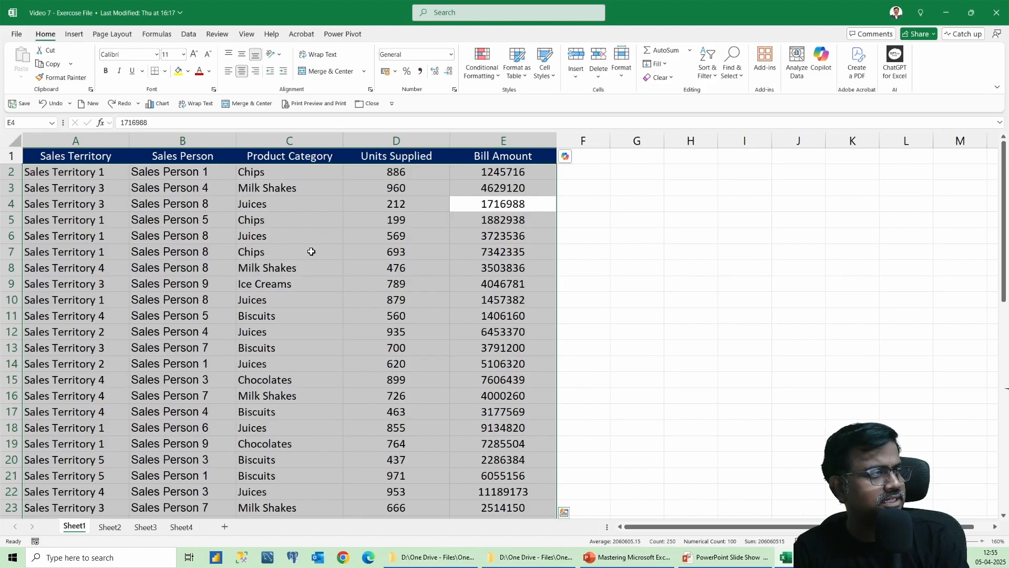
Insert a new empty column before the Sales Territory column.
click(294, 240)
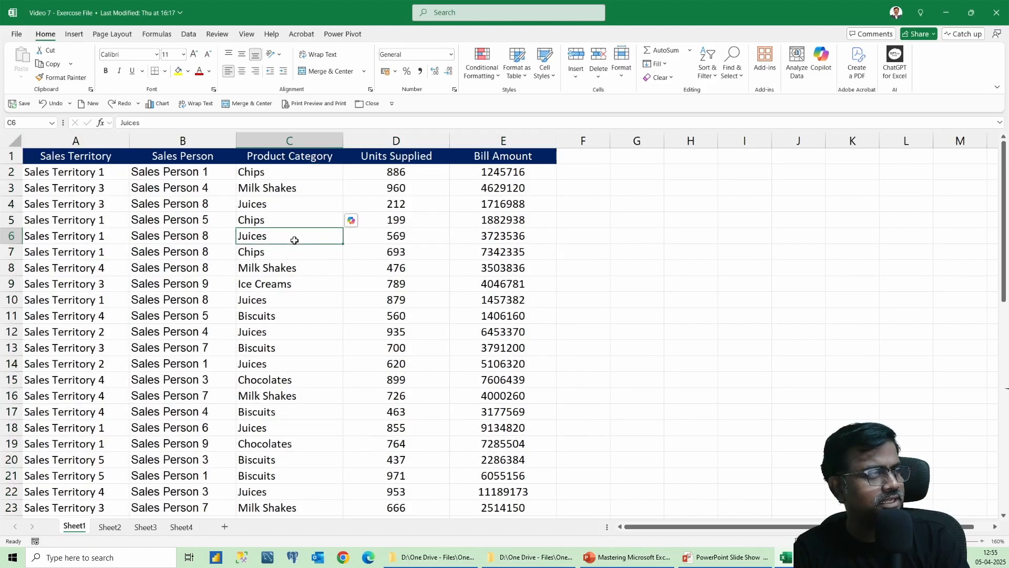
right_click(92, 139)
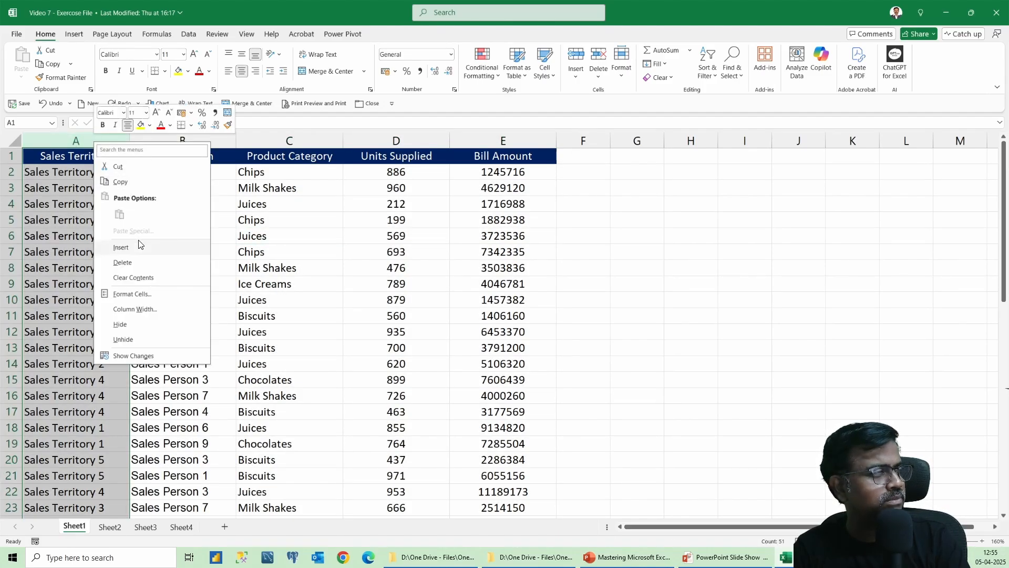
click(139, 244)
Enter the header s.no in the new column with serial numbers 1 and 2 in the first two data rows.
click(57, 160)
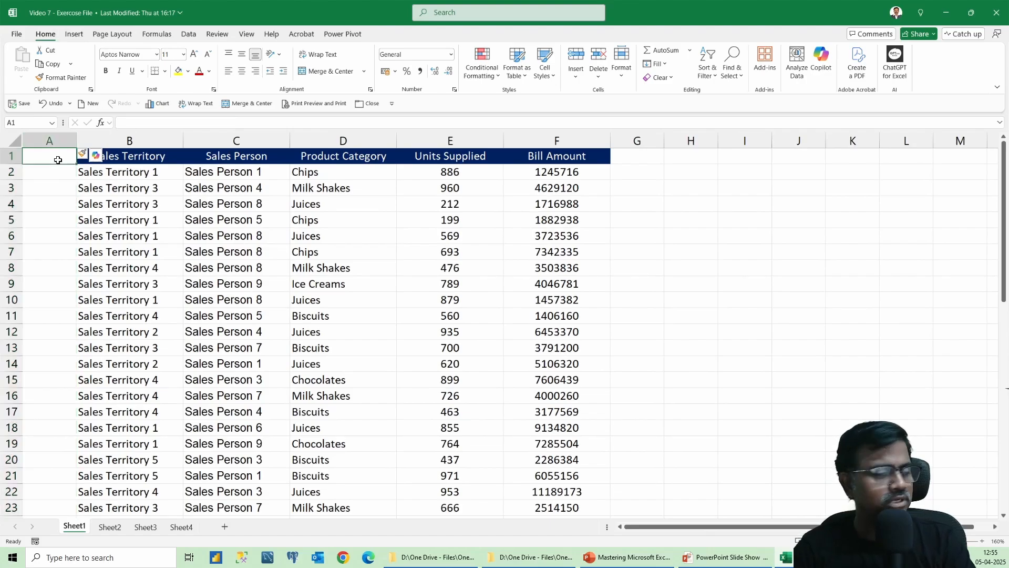
text(s.no)
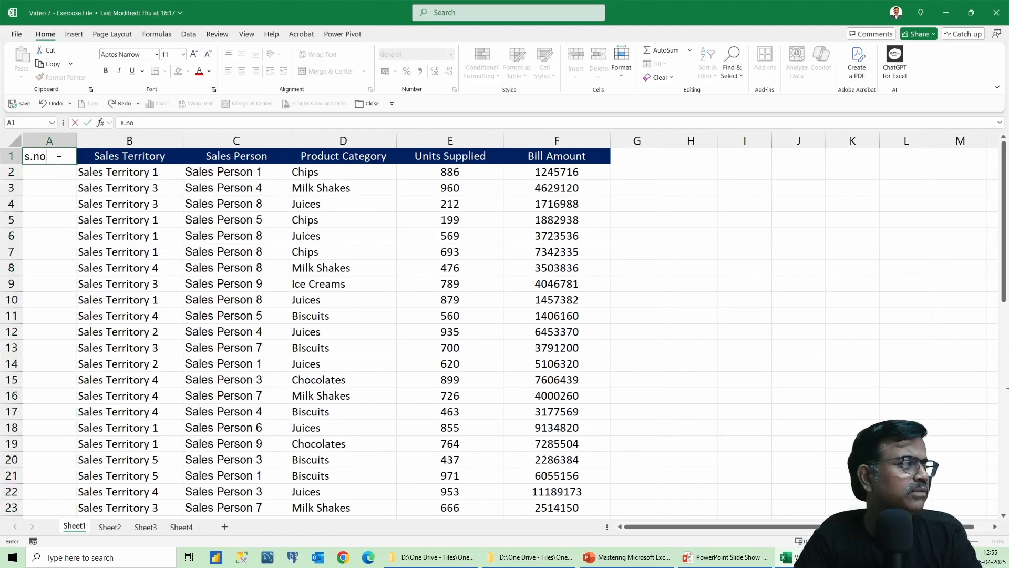
key(Return)
text(1)
key(Return)
text(2)
key(Return)
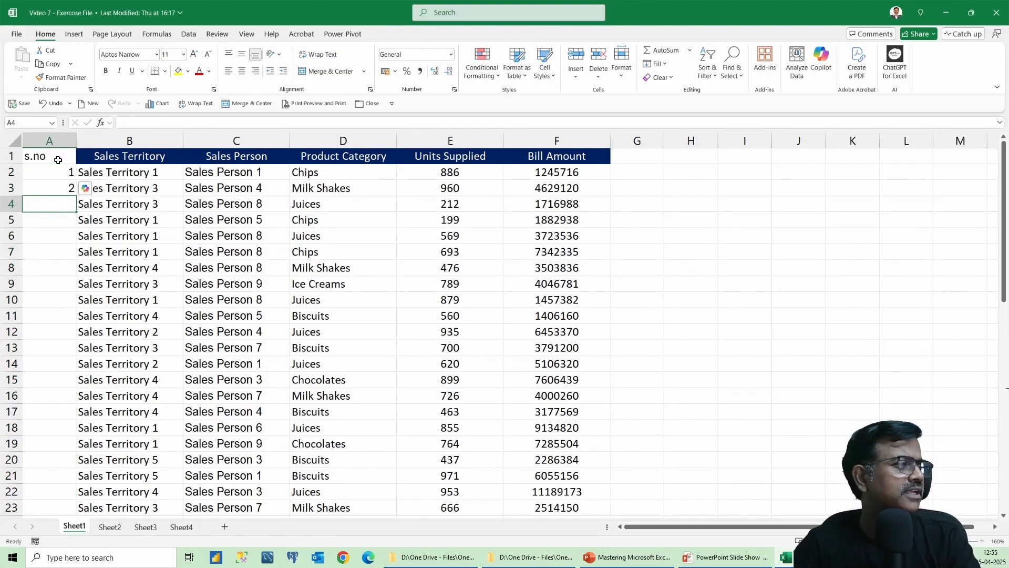
Auto-fill the s.no series from 1 and 2 down to the last data row.
drag(57, 172, 62, 185)
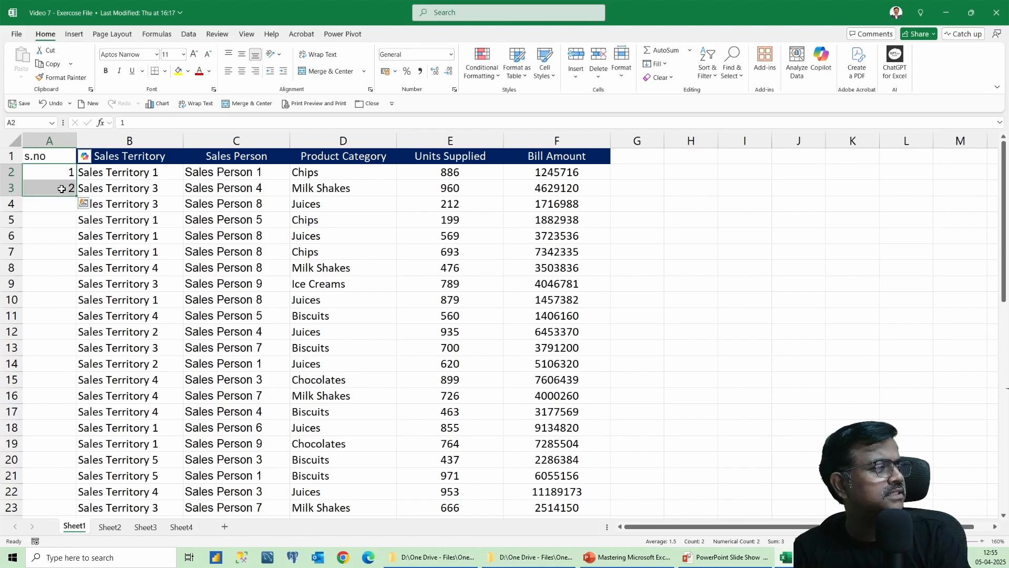
double_click(77, 196)
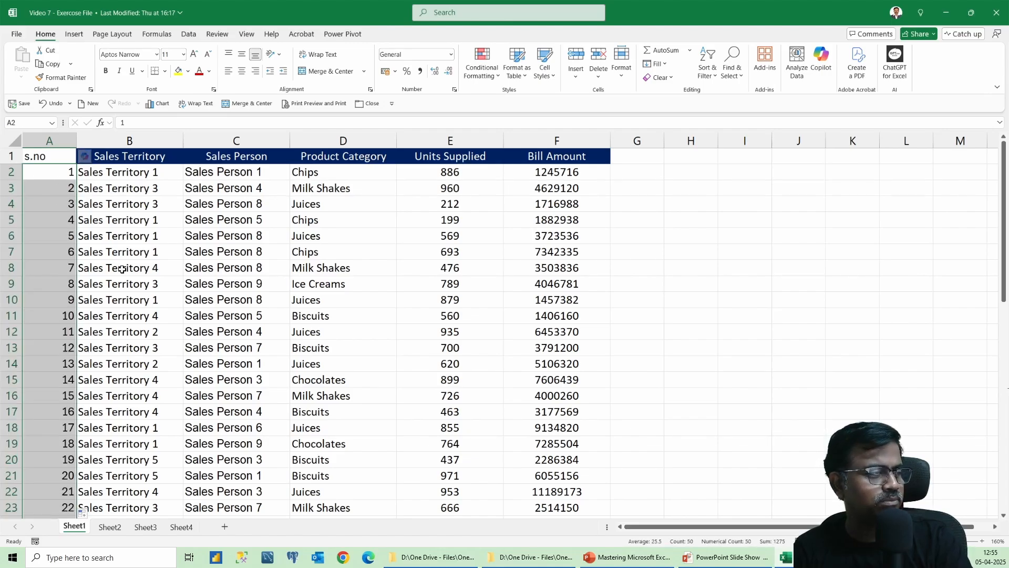
scroll(184, 320, down, 5)
scroll(184, 320, down, 4)
scroll(184, 320, up, 9)
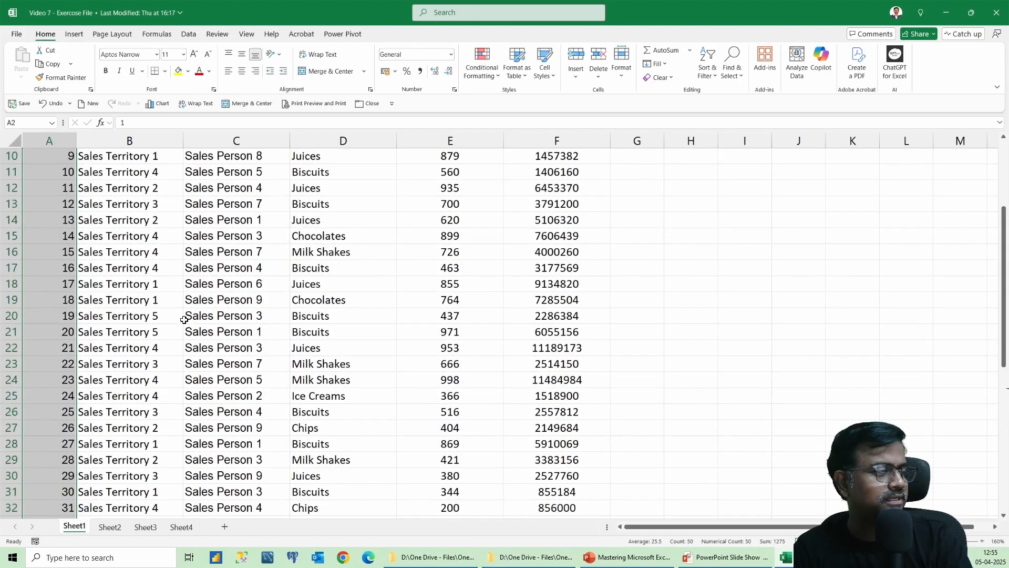
click(142, 226)
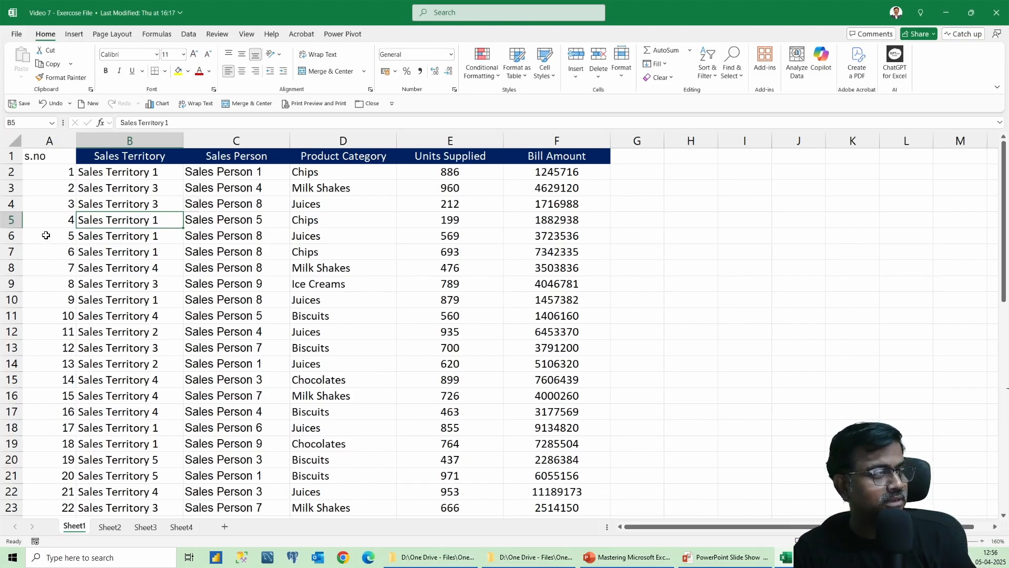
Fill the rows with s.no 5 to 12 across all columns in yellow.
drag(46, 237, 545, 349)
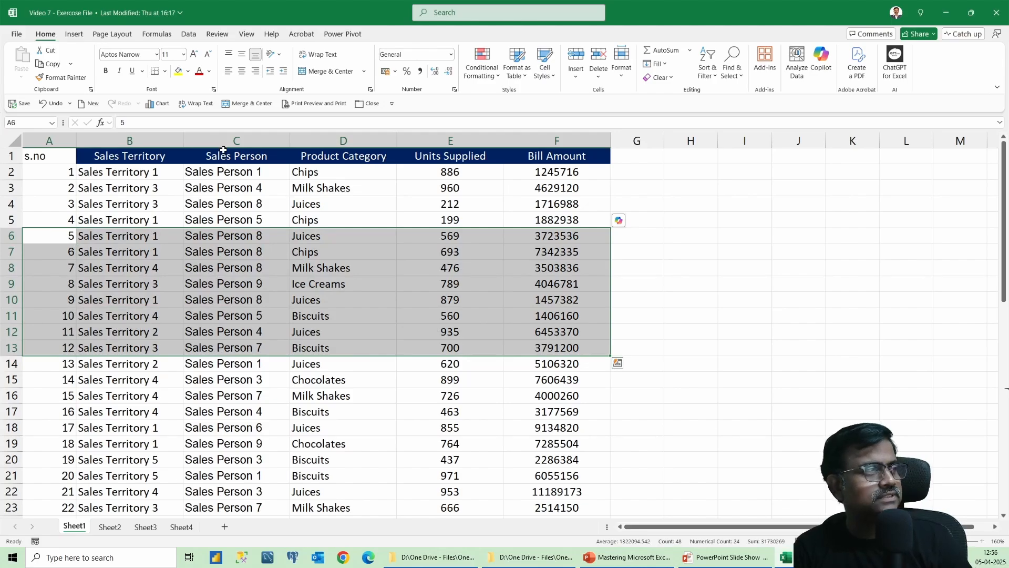
click(179, 70)
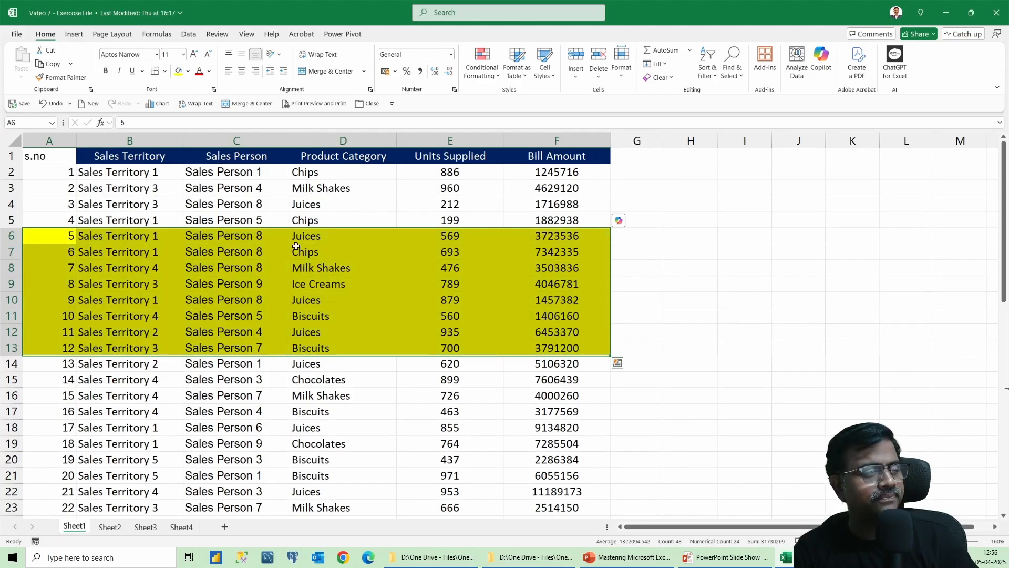
click(455, 369)
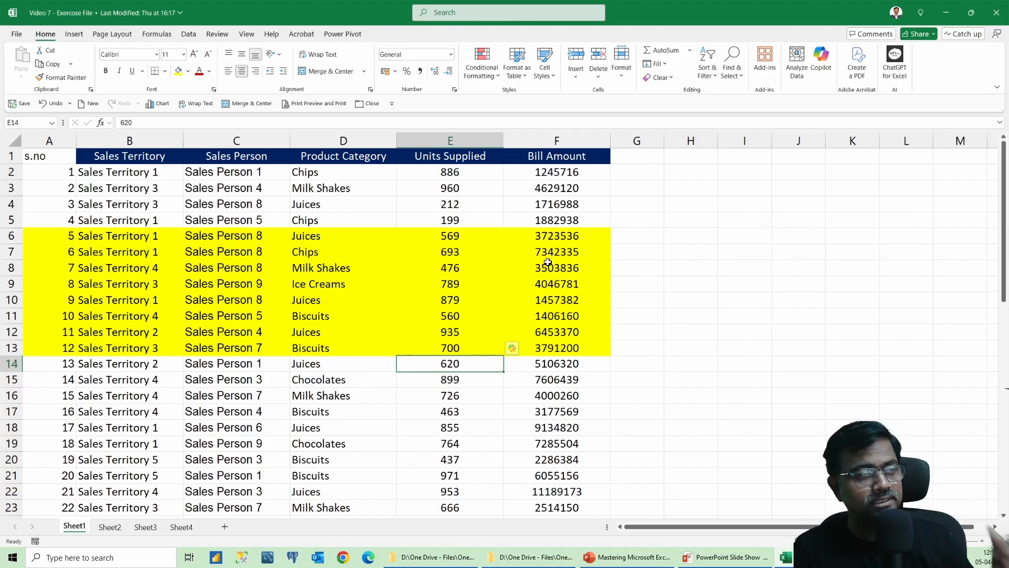
Sort the data by Bill Amount from largest to smallest.
click(565, 189)
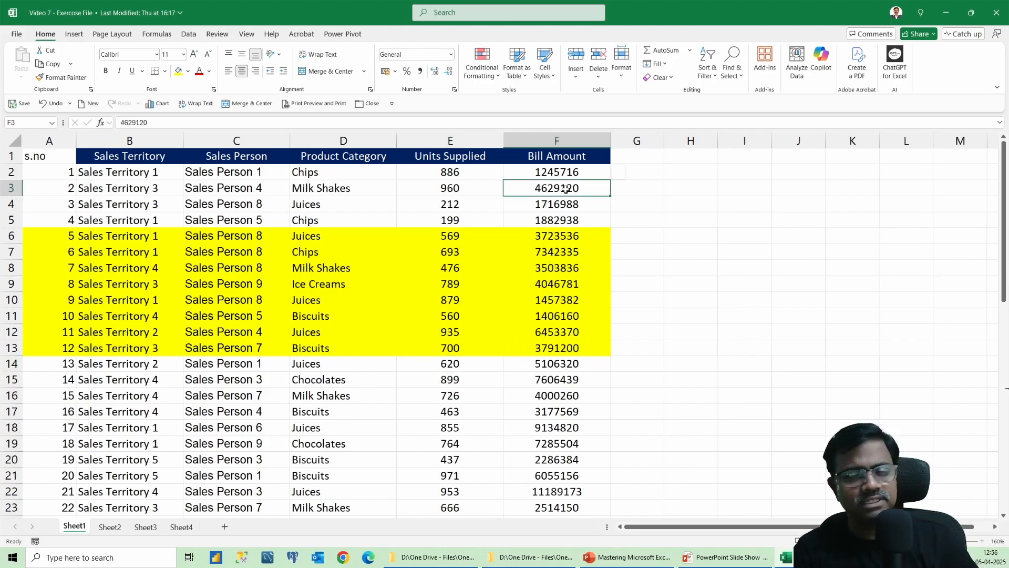
right_click(565, 188)
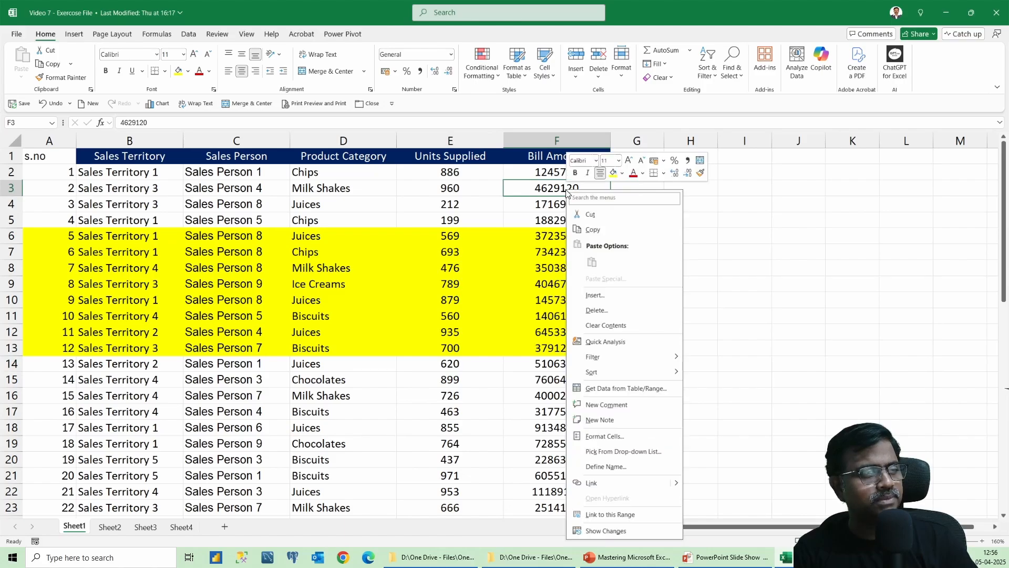
mouse_move(630, 374)
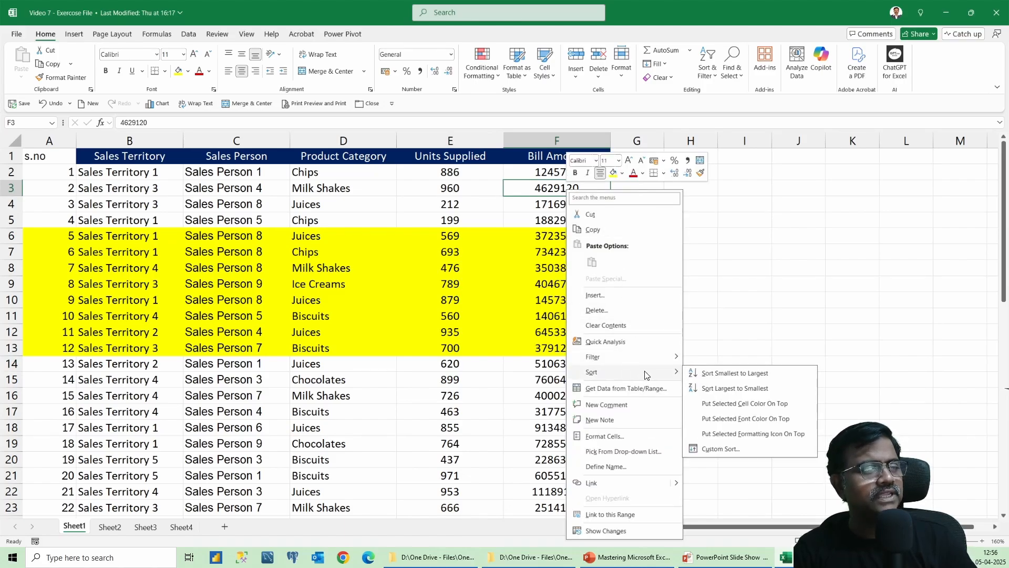
click(731, 388)
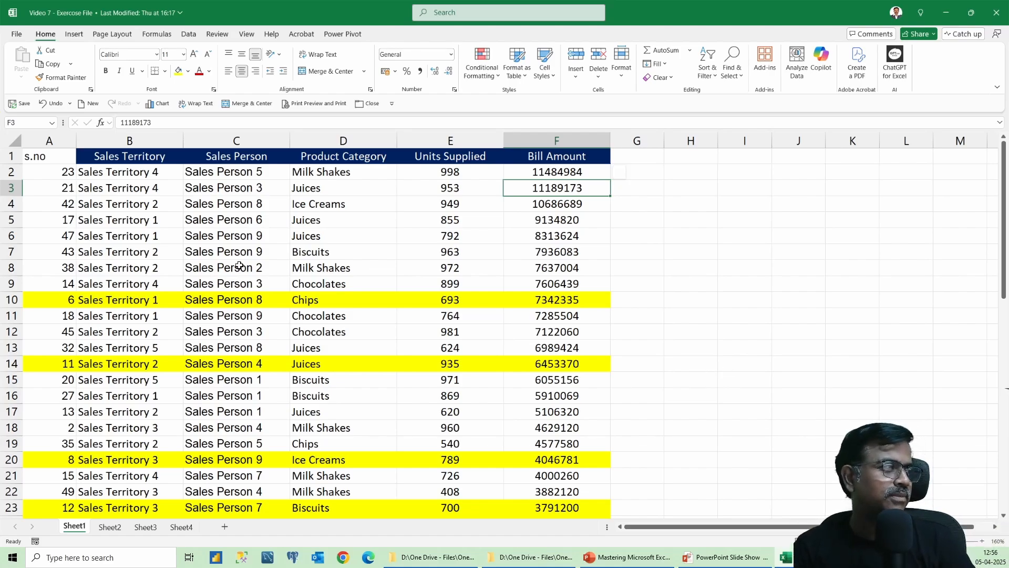
Restore the original row order by sorting the s.no column from smallest to largest.
click(53, 206)
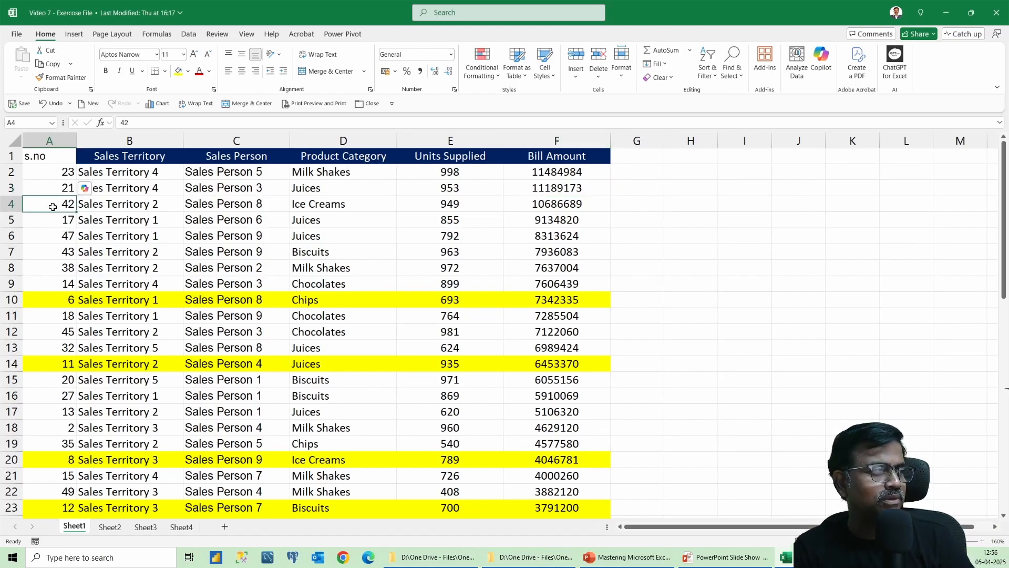
right_click(52, 207)
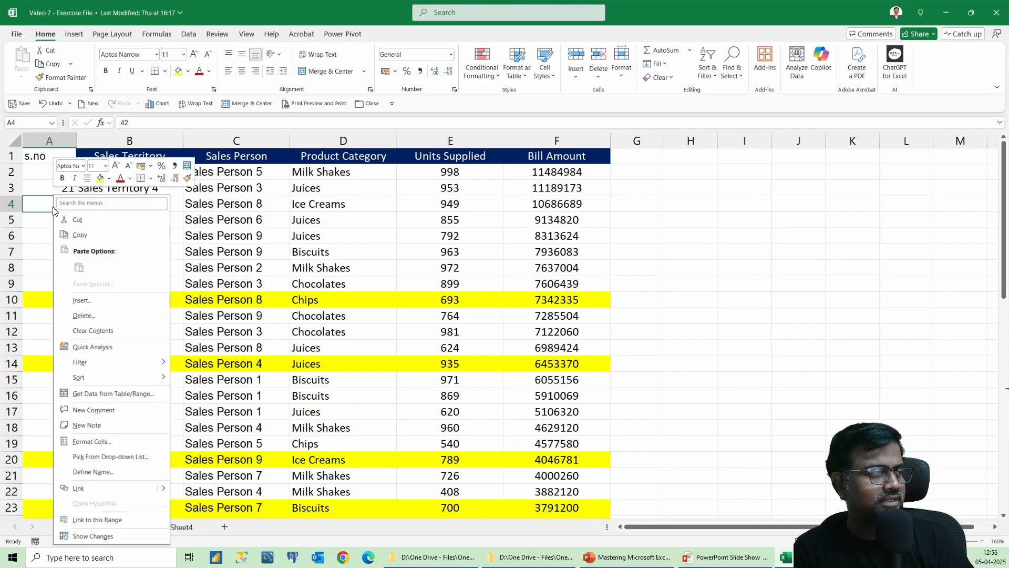
mouse_move(116, 379)
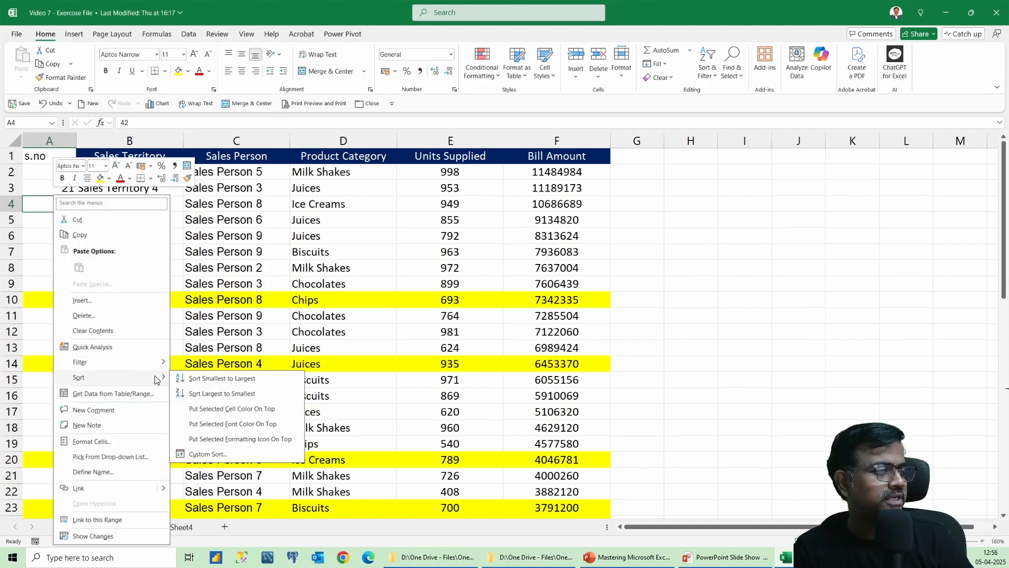
click(207, 377)
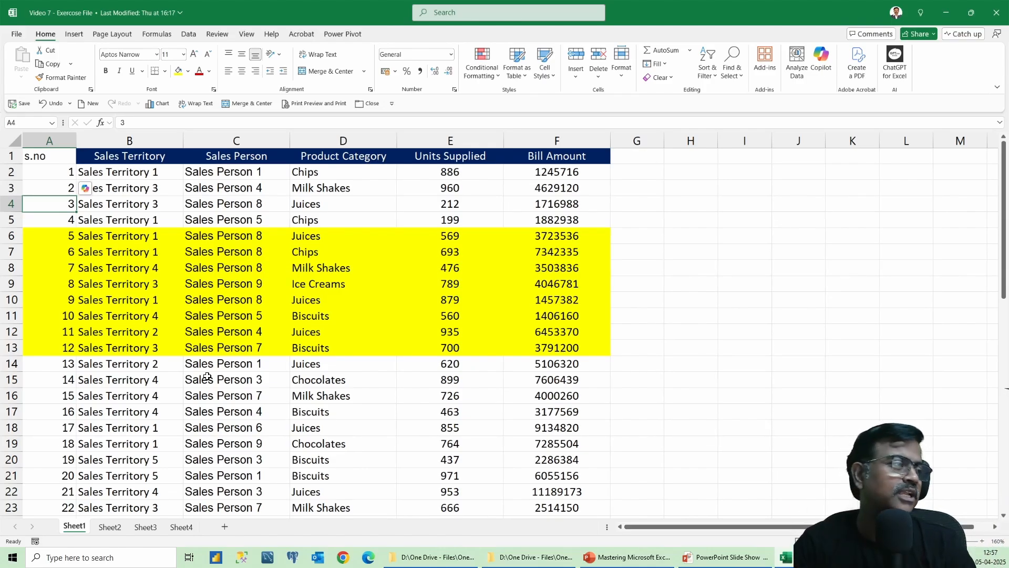
drag(247, 177, 245, 299)
drag(540, 176, 566, 313)
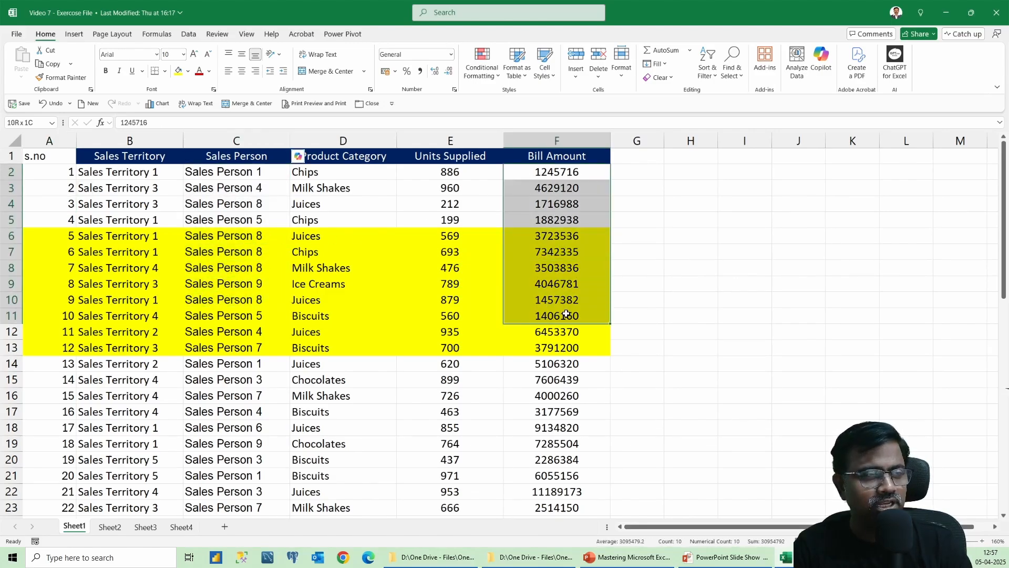
click(243, 190)
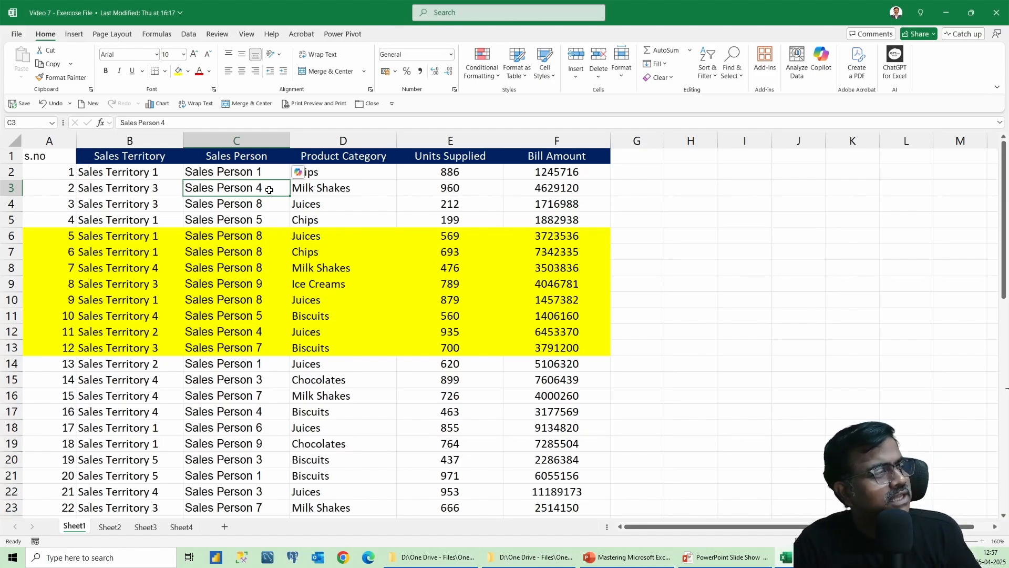
Open the Custom Sort dialog on the data and confirm the s.no sort from smallest to largest.
click(350, 190)
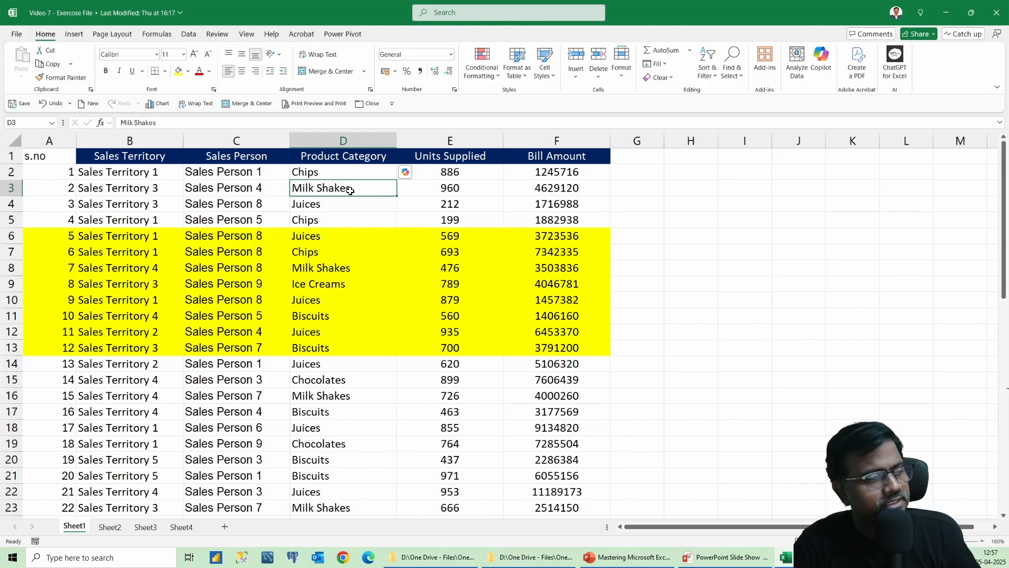
right_click(350, 190)
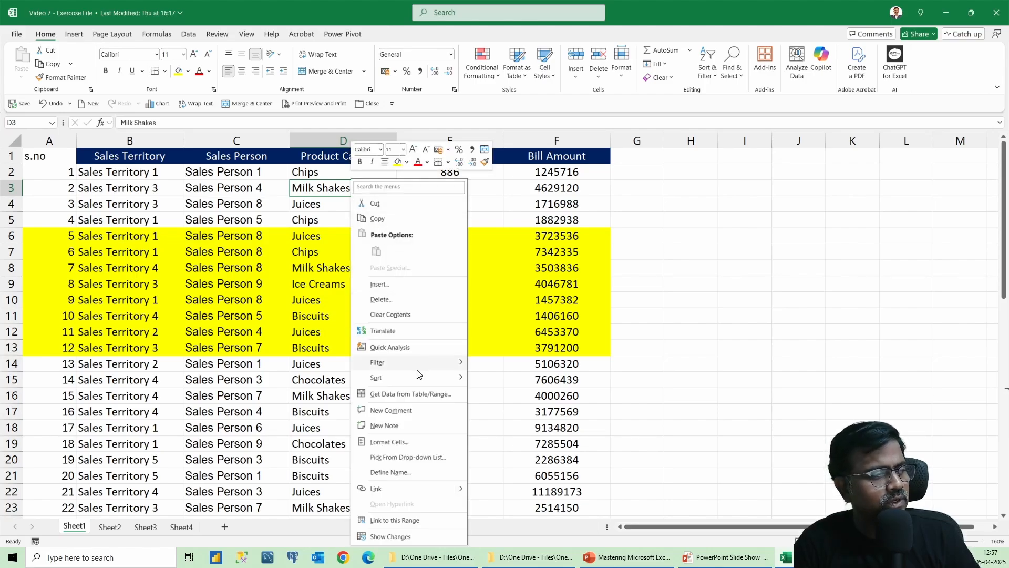
mouse_move(421, 382)
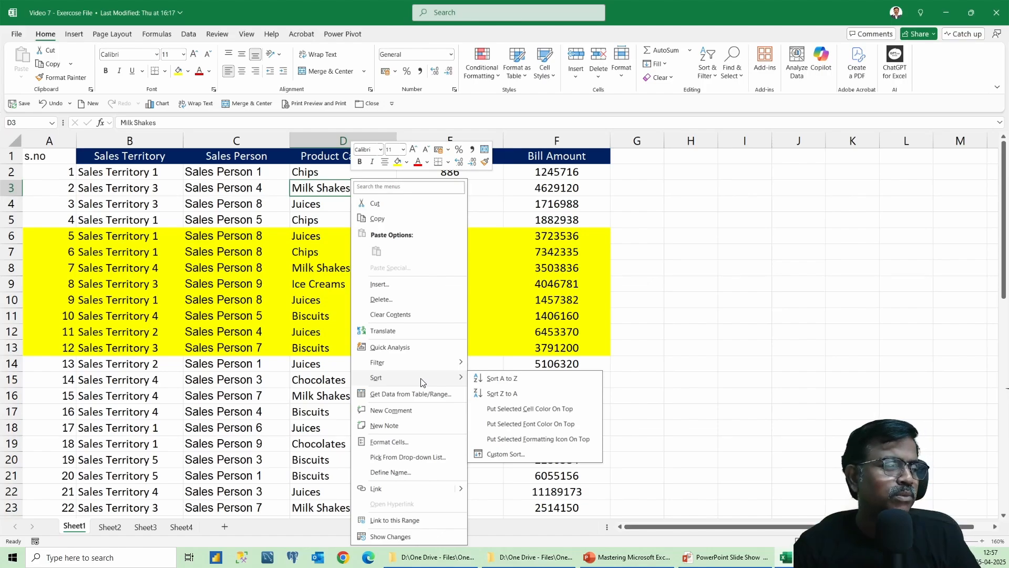
click(517, 454)
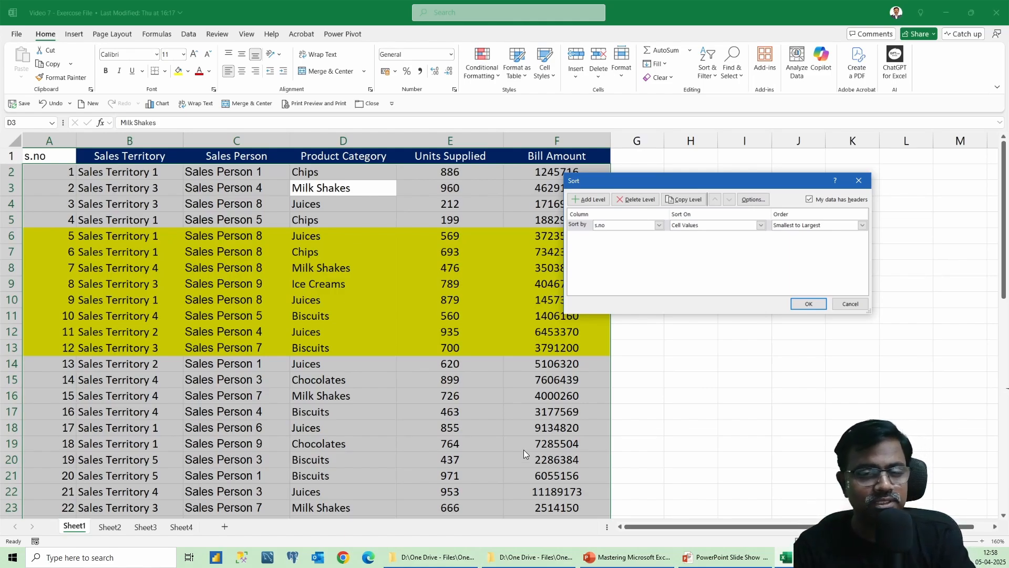
key(Return)
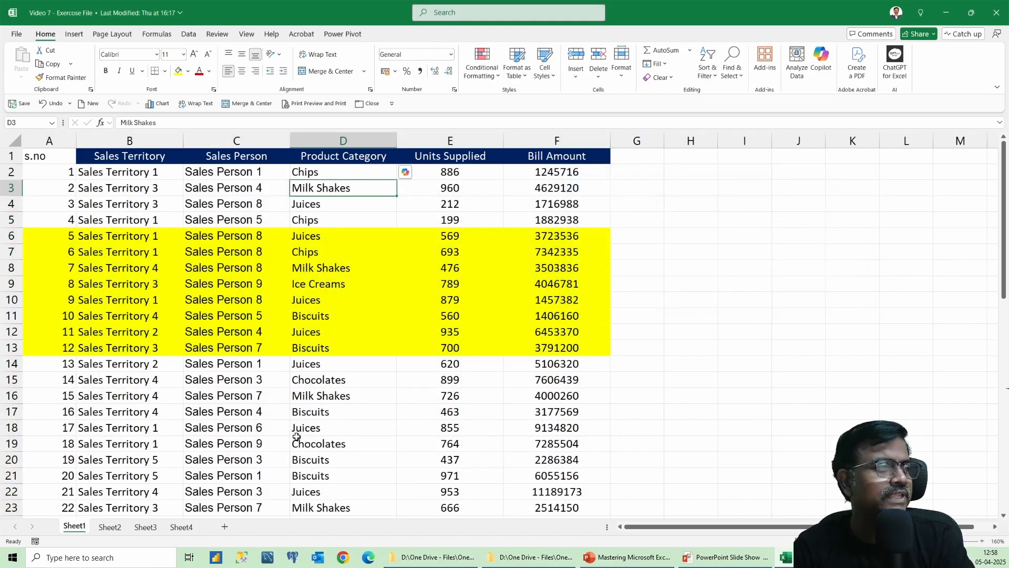
Open the Sort dialog again and toggle the My data has headers option off and back on.
click(305, 250)
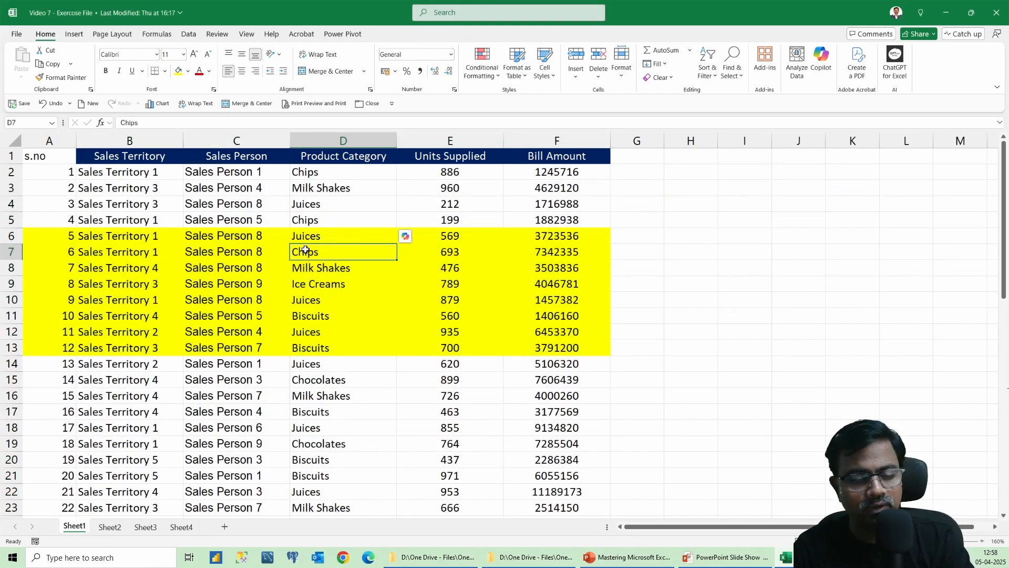
key(alt)
key(d)
key(s)
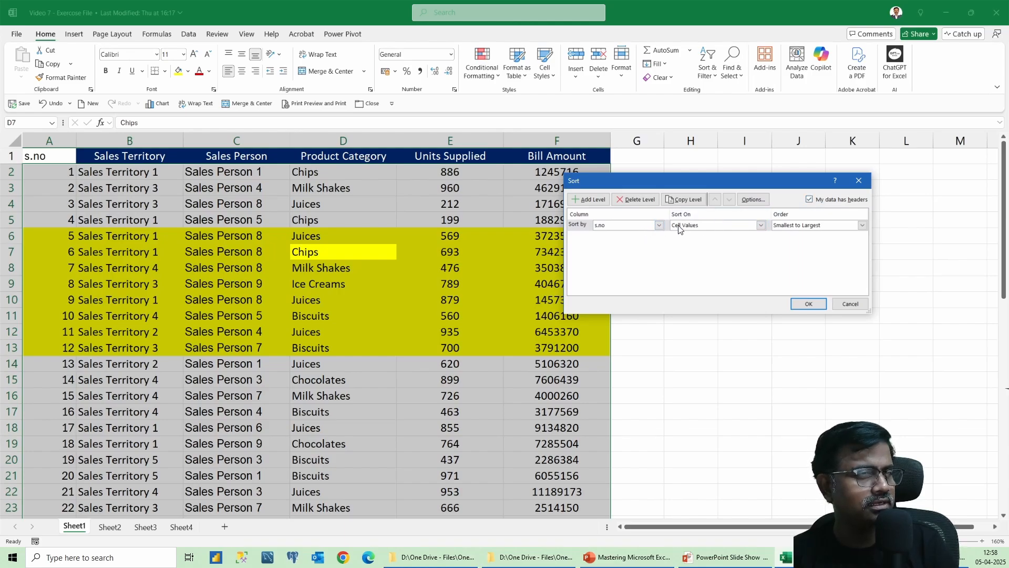
click(815, 200)
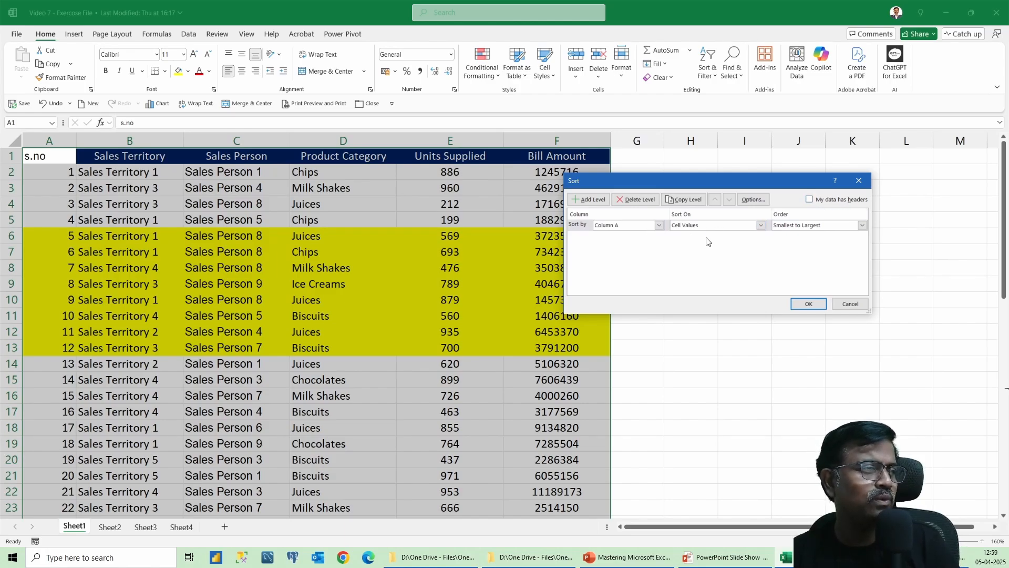
click(811, 199)
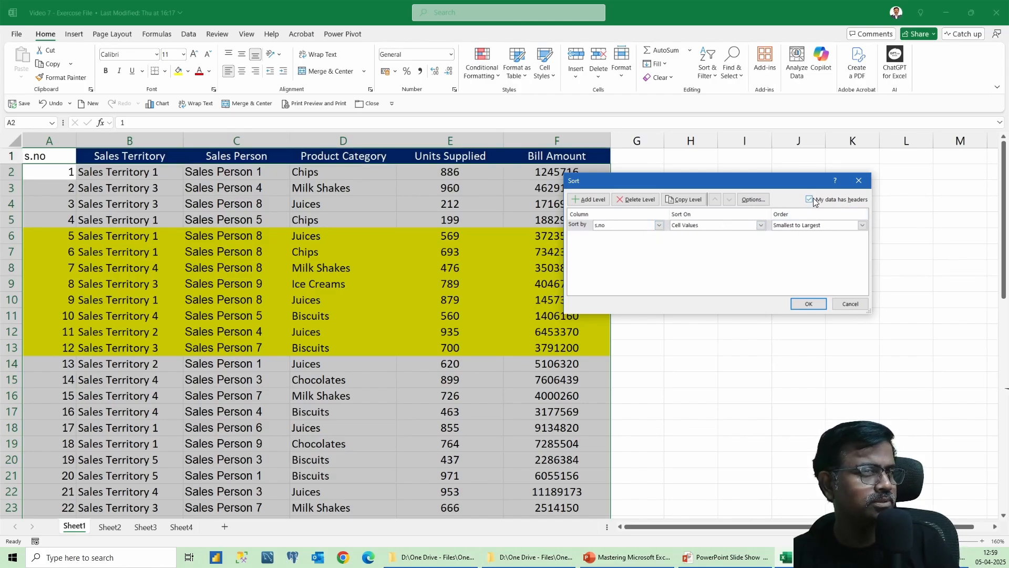
Sort the data by Sales Person A to Z, then by Bill Amount from largest to smallest.
click(635, 228)
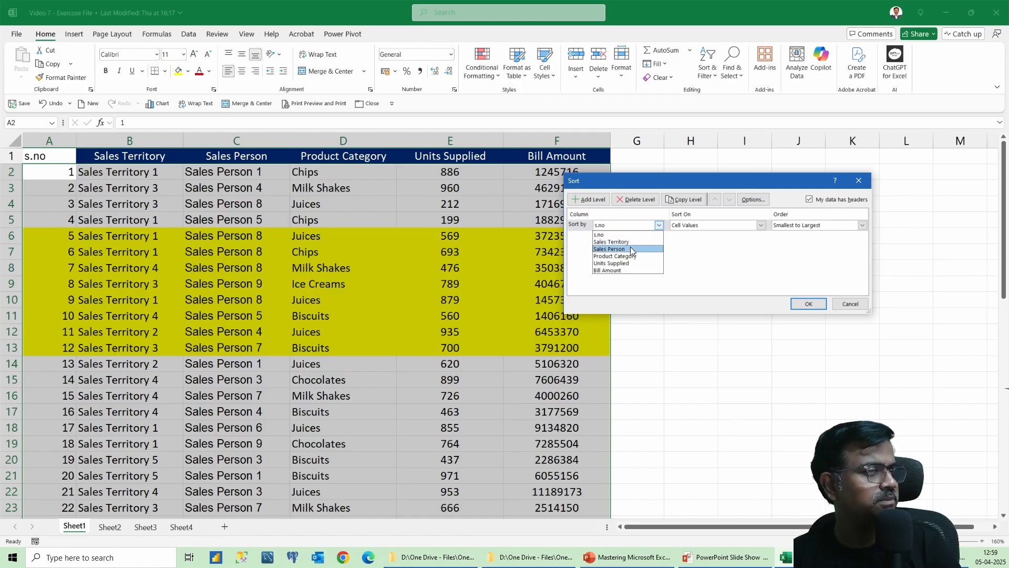
click(632, 250)
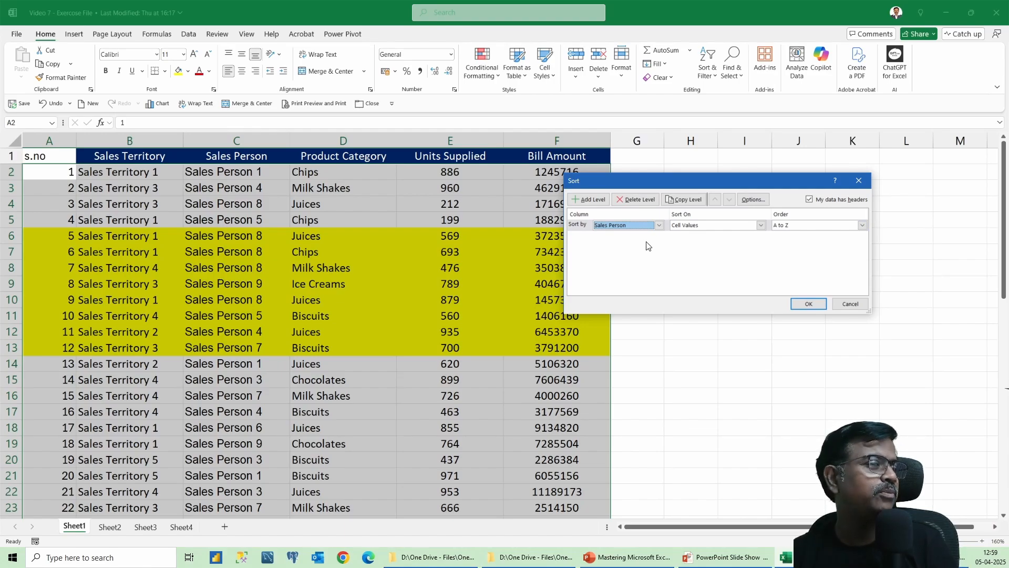
click(590, 200)
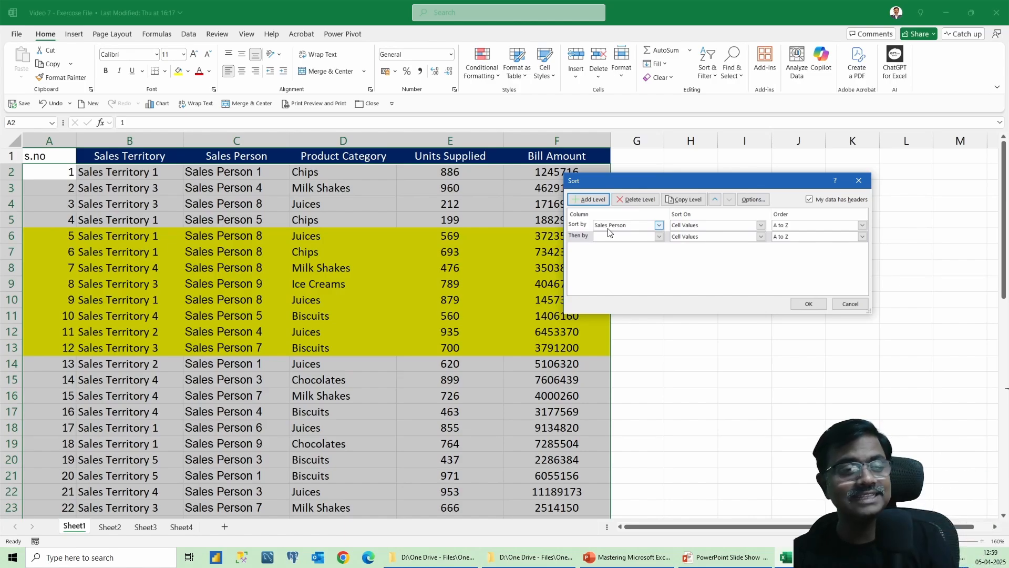
click(618, 238)
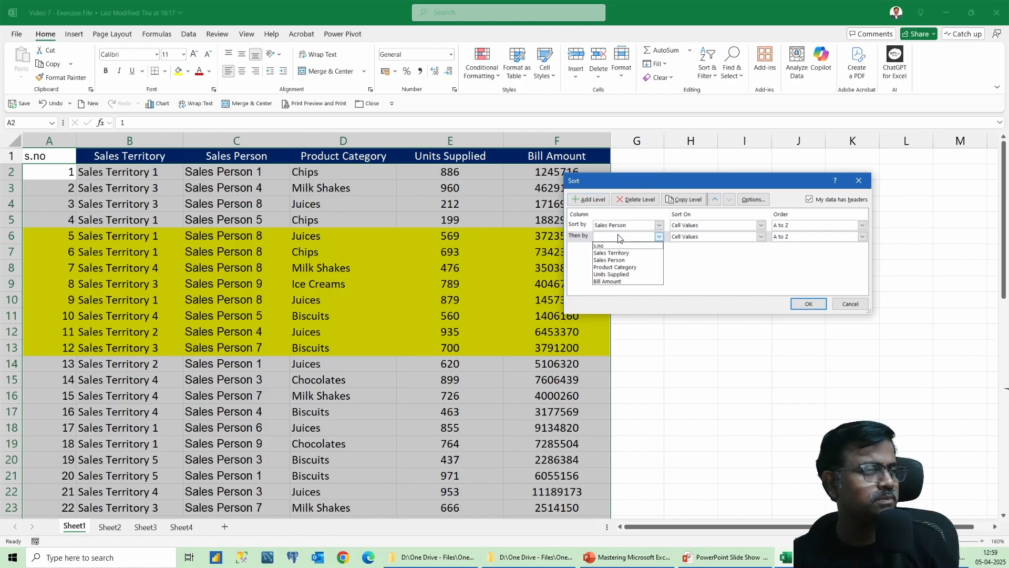
click(618, 281)
click(837, 237)
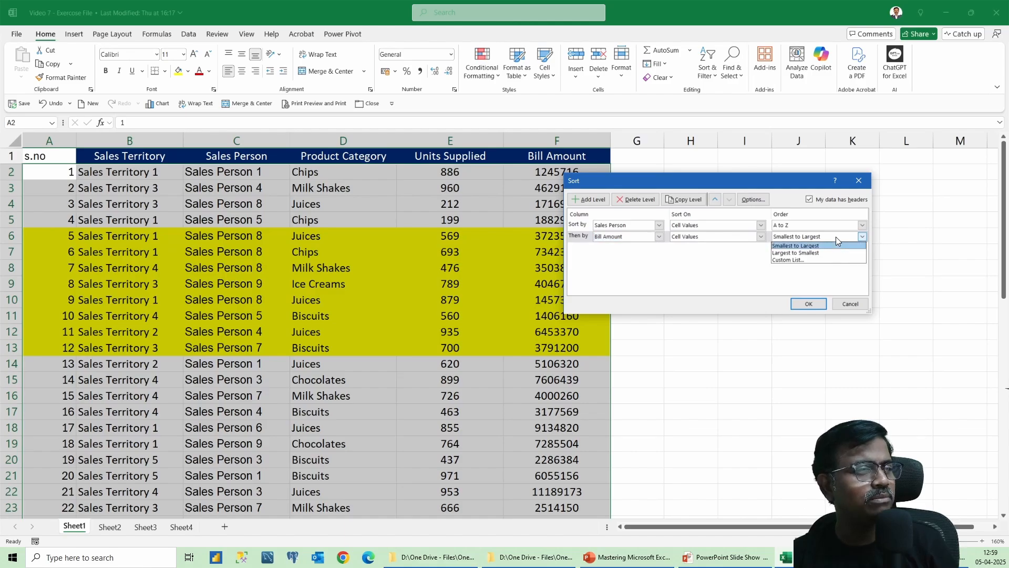
click(805, 253)
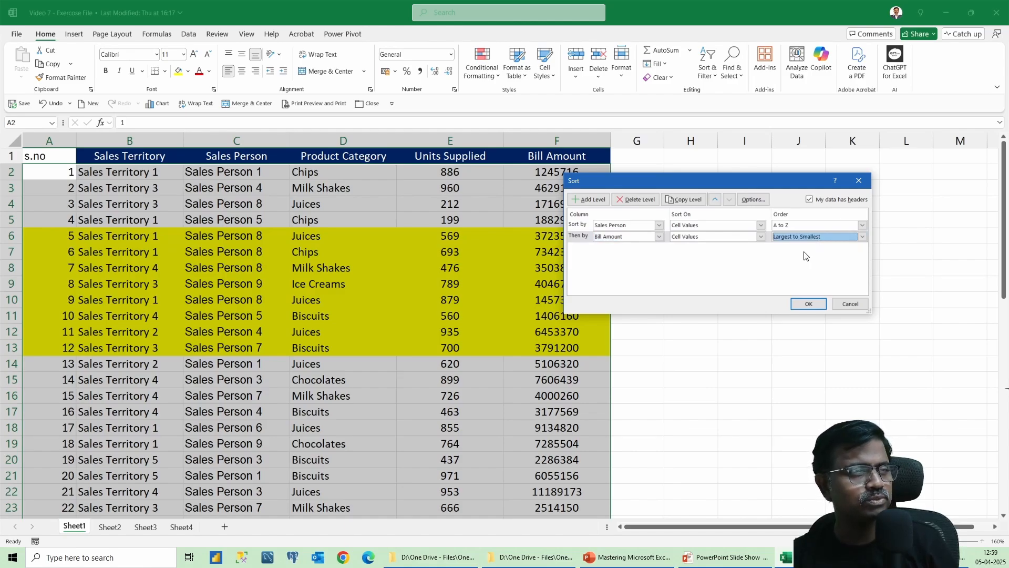
click(808, 304)
Select the Sales Person 1 and Sales Person 2 row groups and a highlighted row to examine the sort order.
click(343, 252)
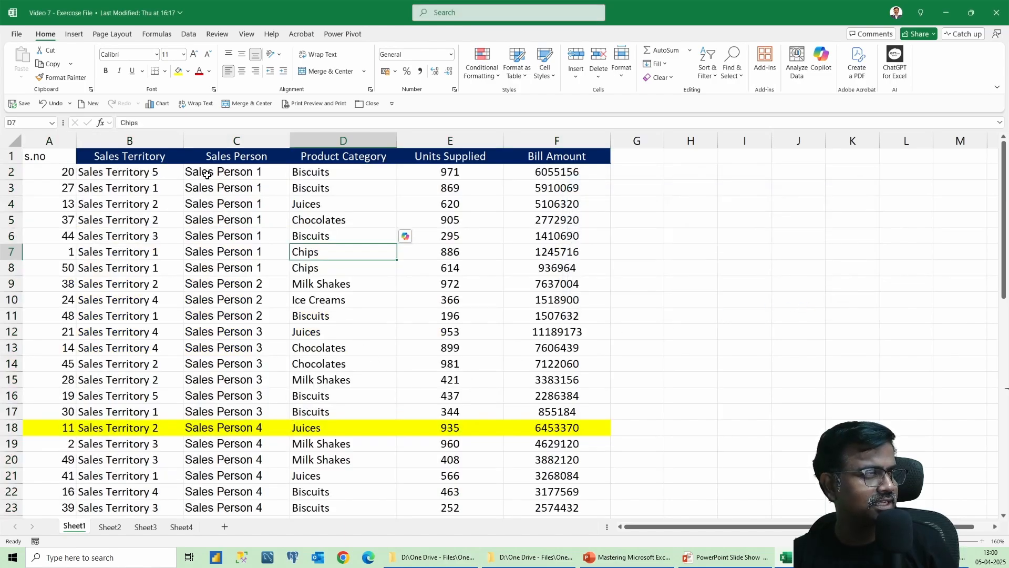
drag(210, 173, 565, 262)
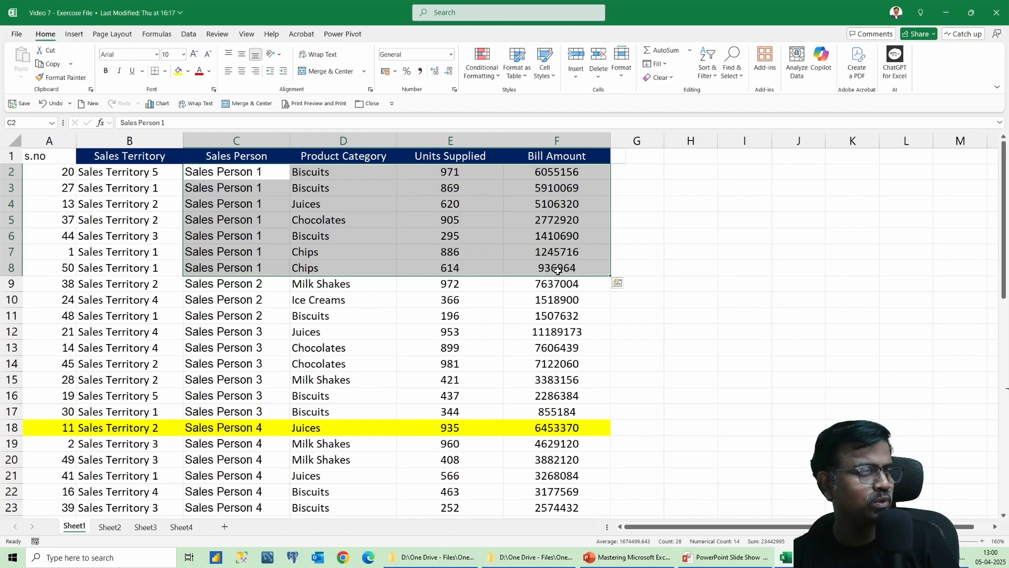
click(542, 289)
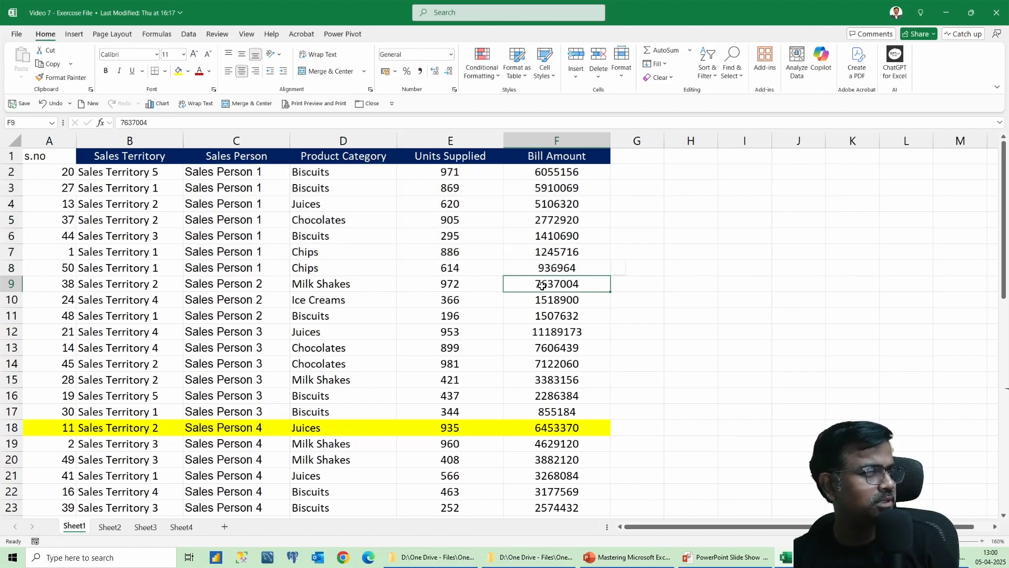
drag(228, 285, 563, 315)
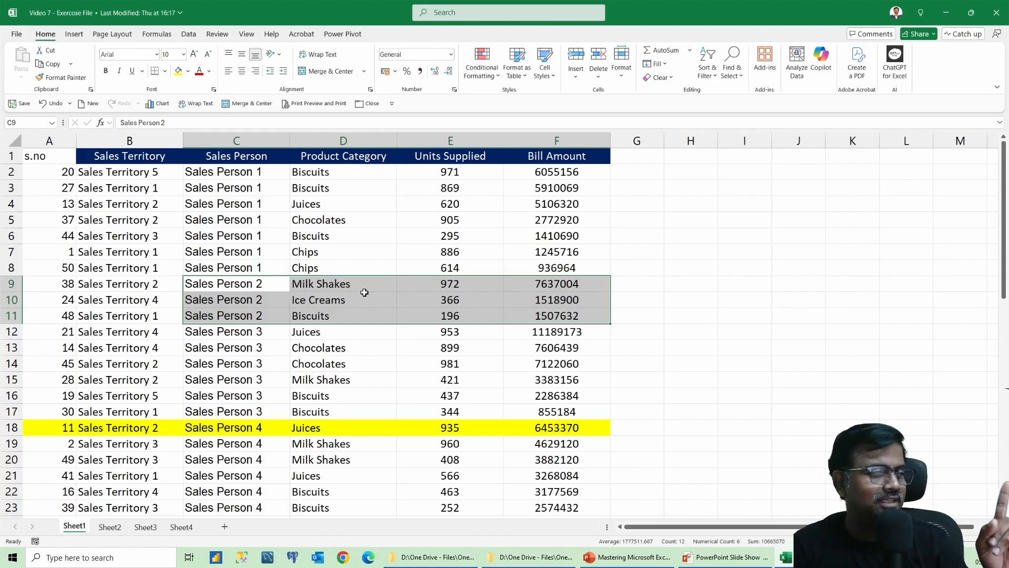
click(49, 187)
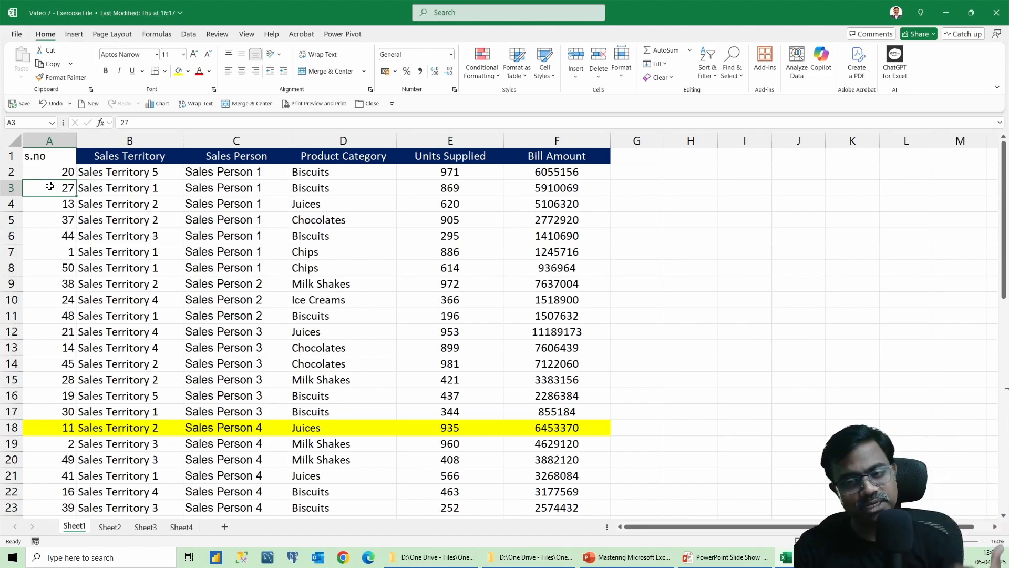
scroll(200, 258, down, 4)
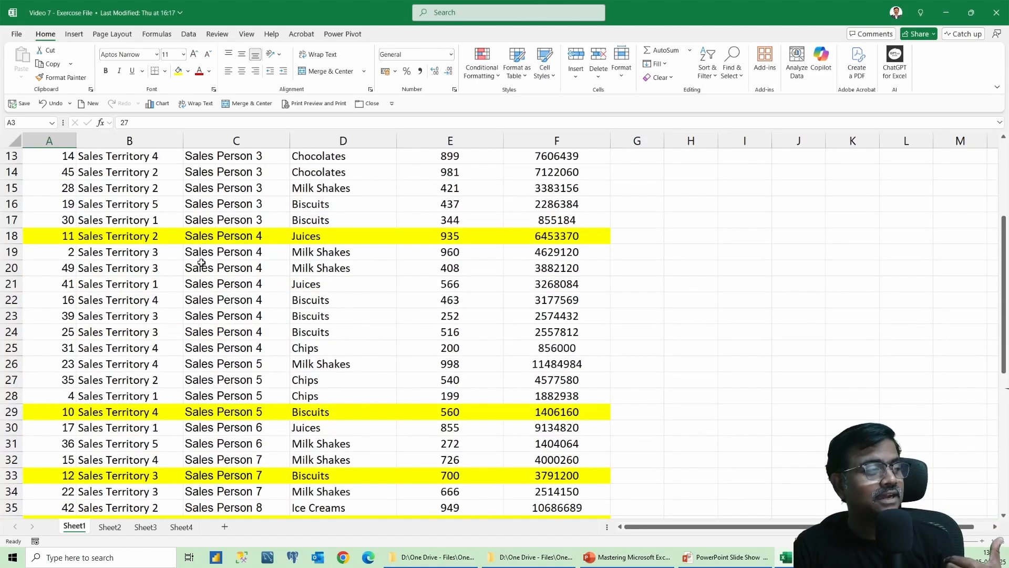
drag(76, 238, 556, 243)
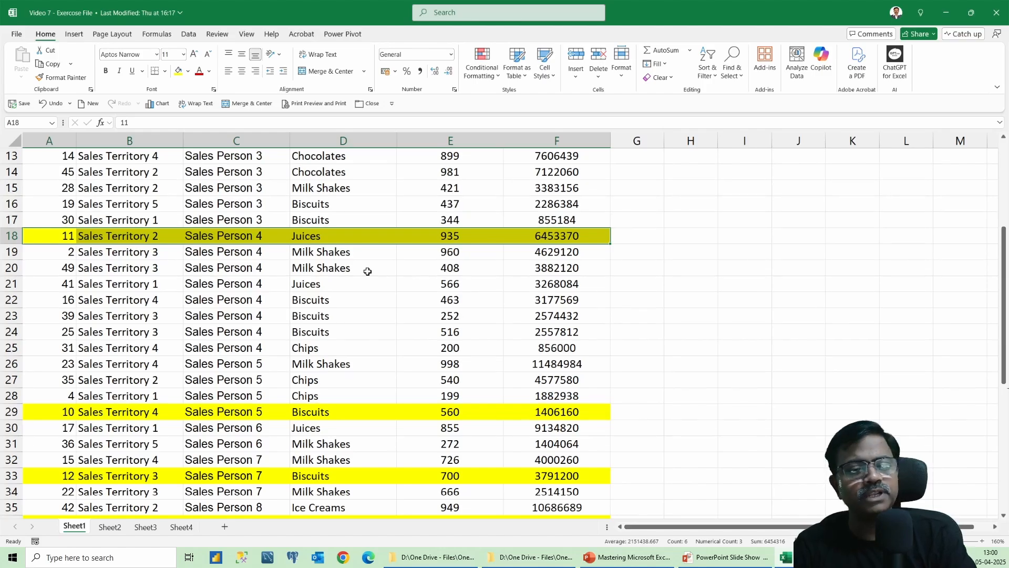
scroll(368, 272, up, 1)
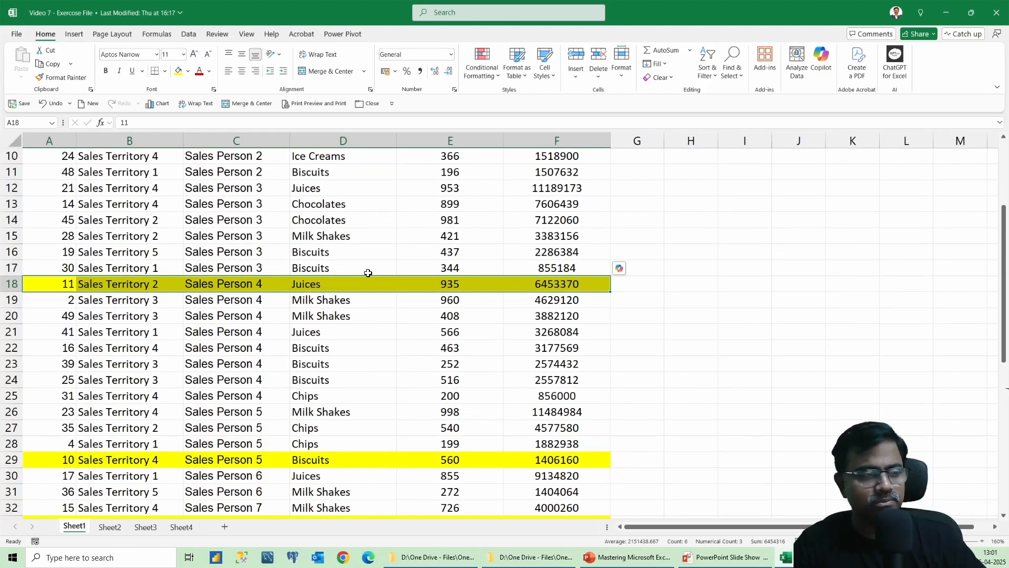
Switch to Sheet2 and open Custom Sort with Units Supplied as the sort column.
click(108, 529)
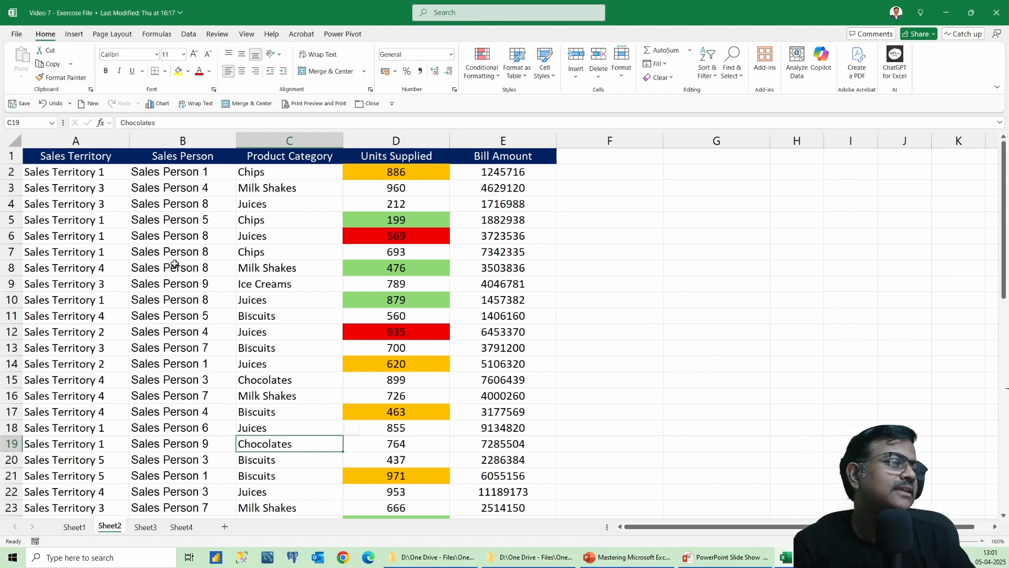
click(259, 209)
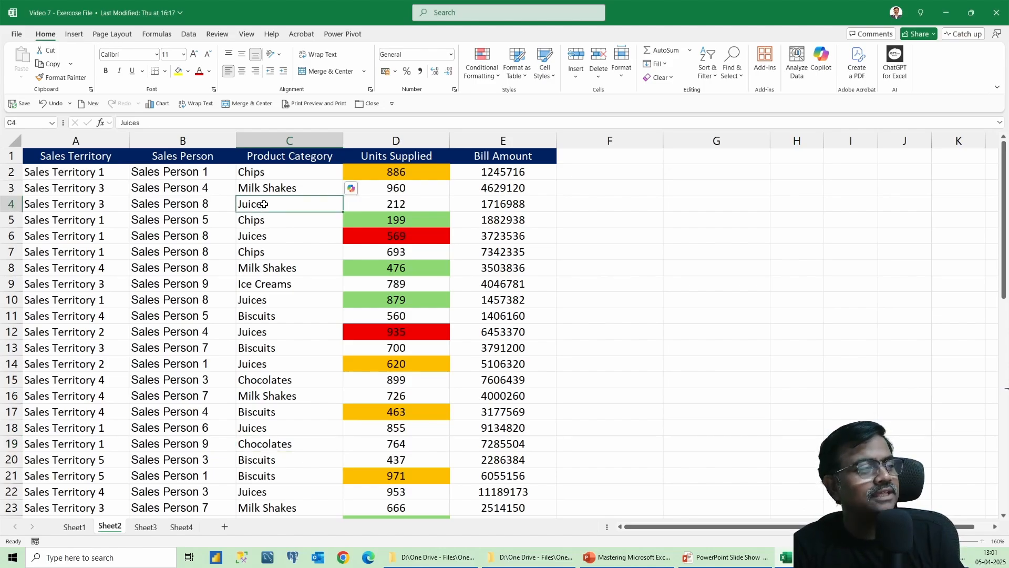
right_click(264, 205)
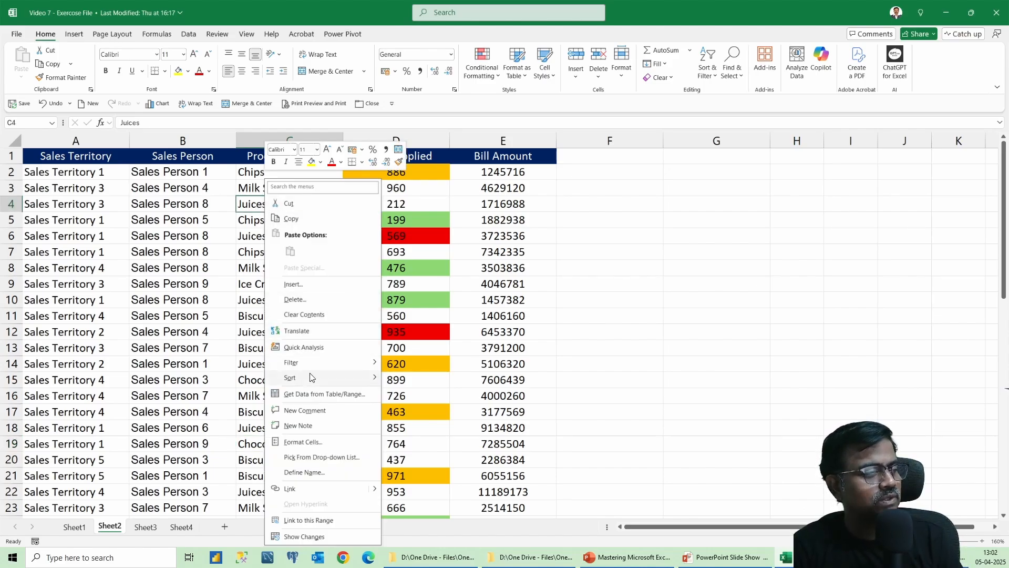
mouse_move(312, 378)
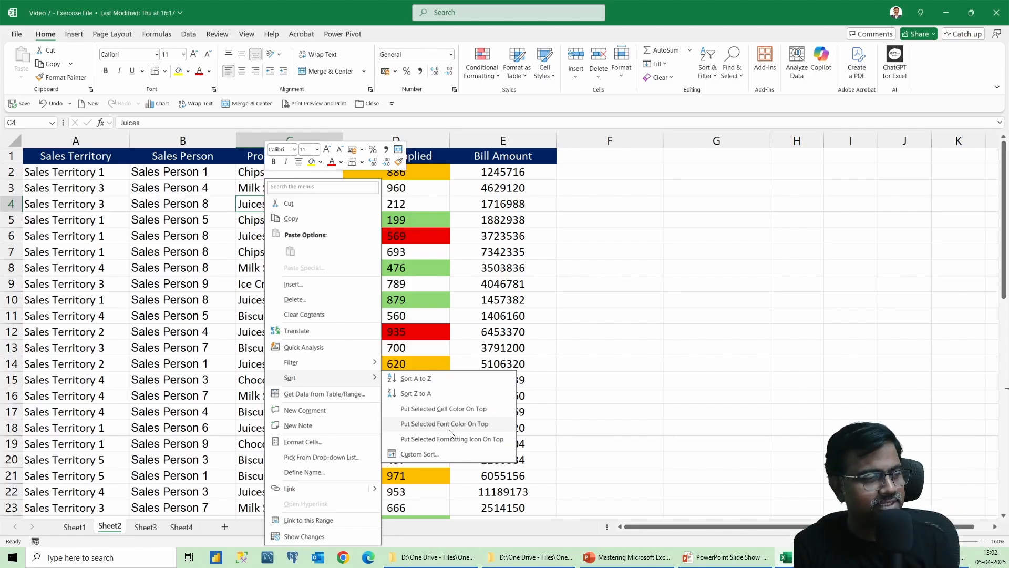
click(420, 455)
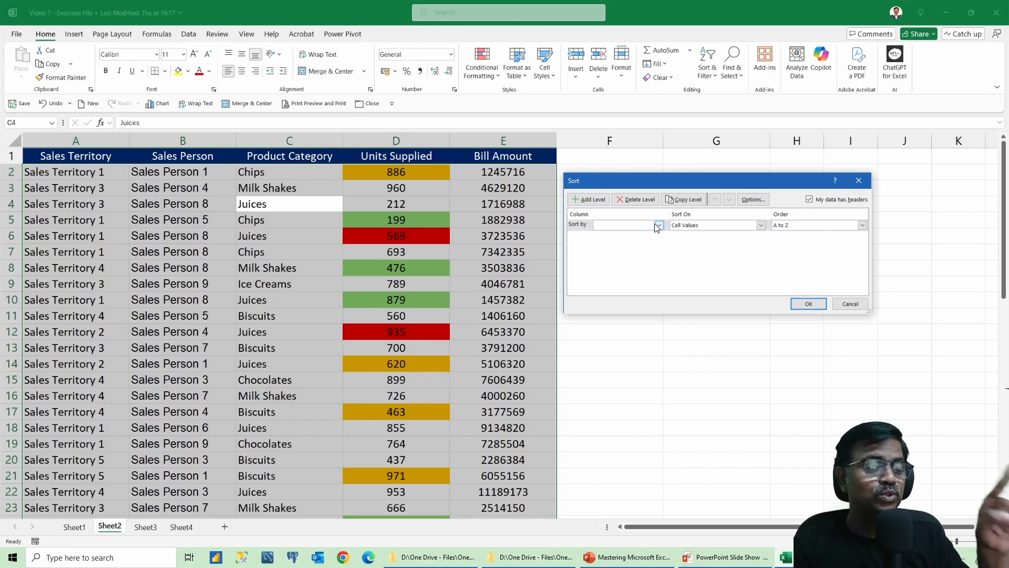
click(637, 227)
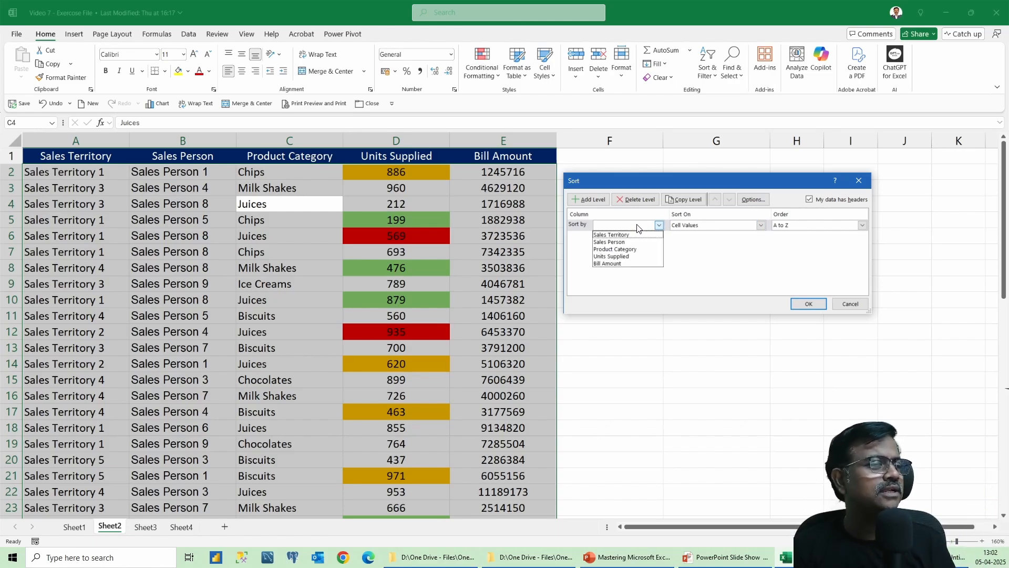
click(628, 258)
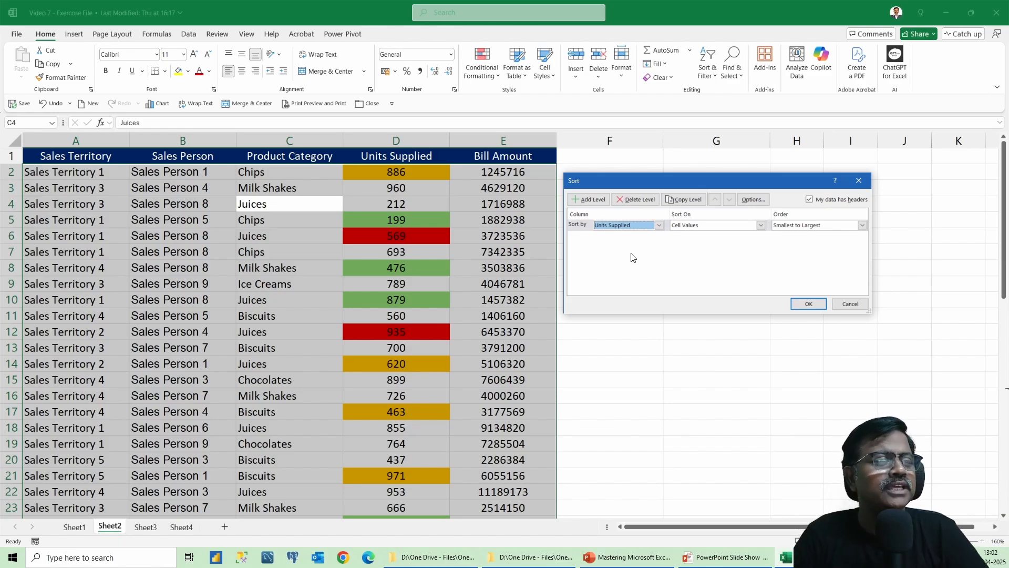
Set the Units Supplied sort level to sort on cell colour with red on top.
click(697, 229)
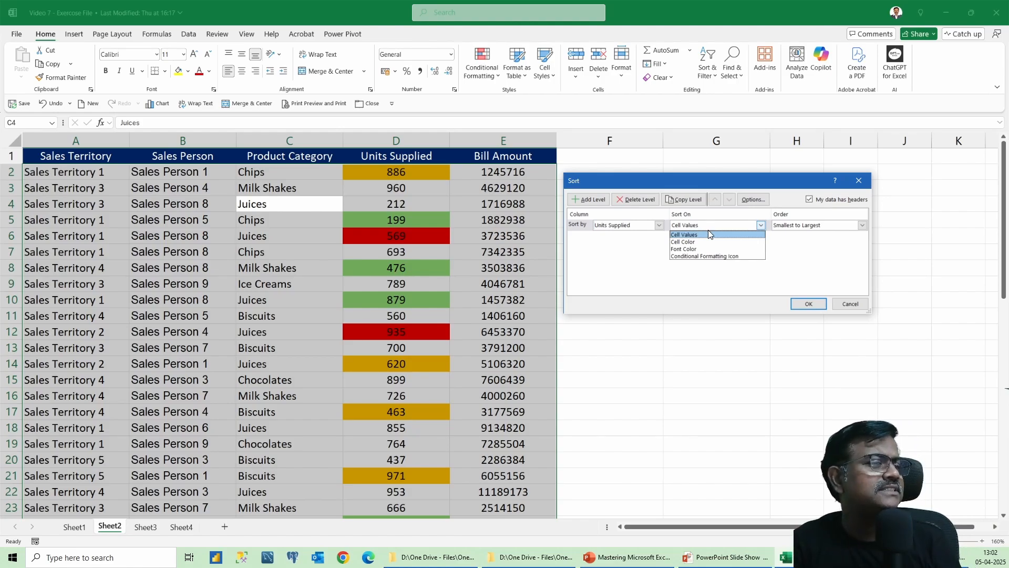
click(694, 242)
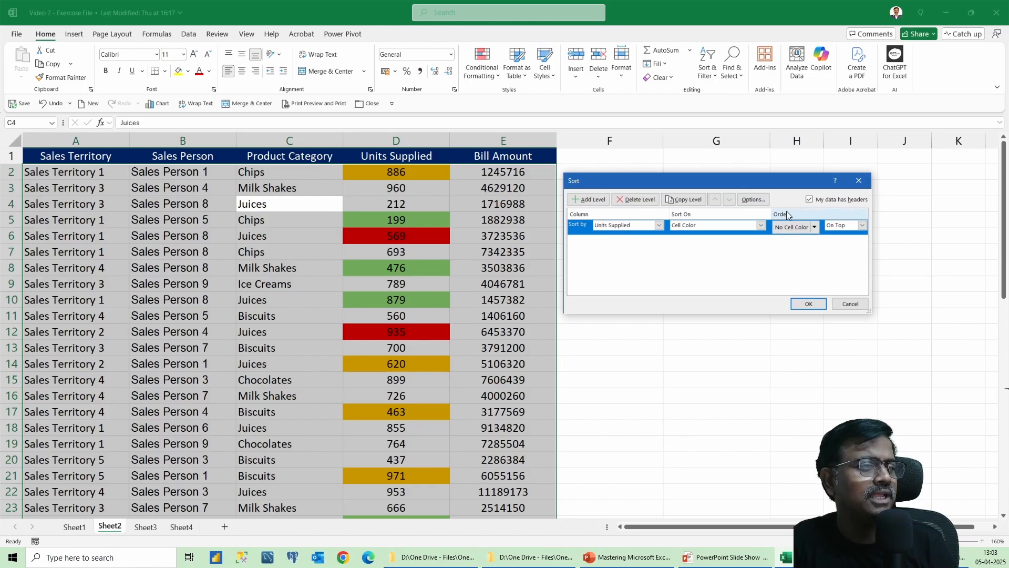
click(815, 228)
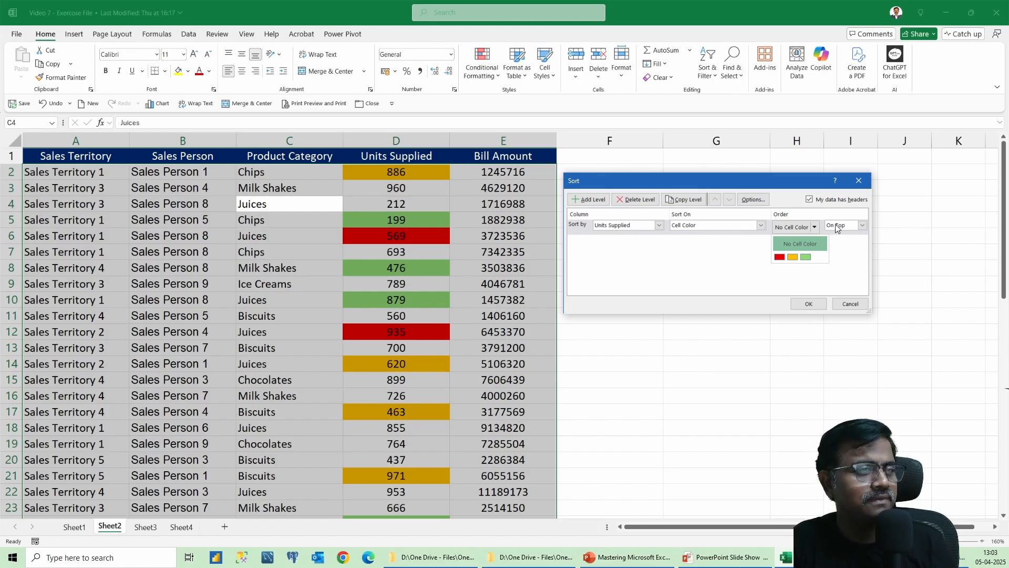
click(780, 258)
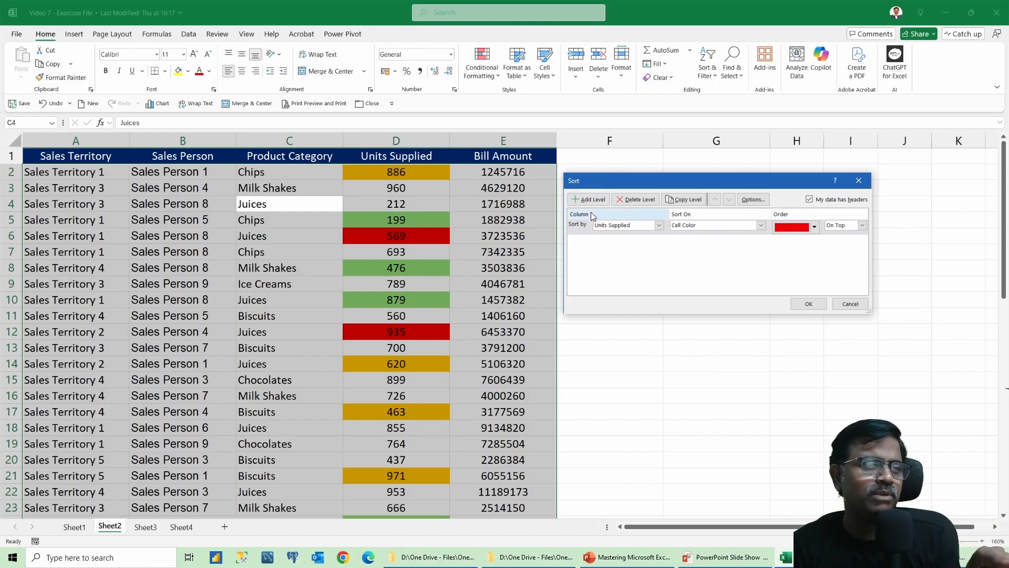
Copy the sort level and set the copied level's colour to orange on top.
click(700, 203)
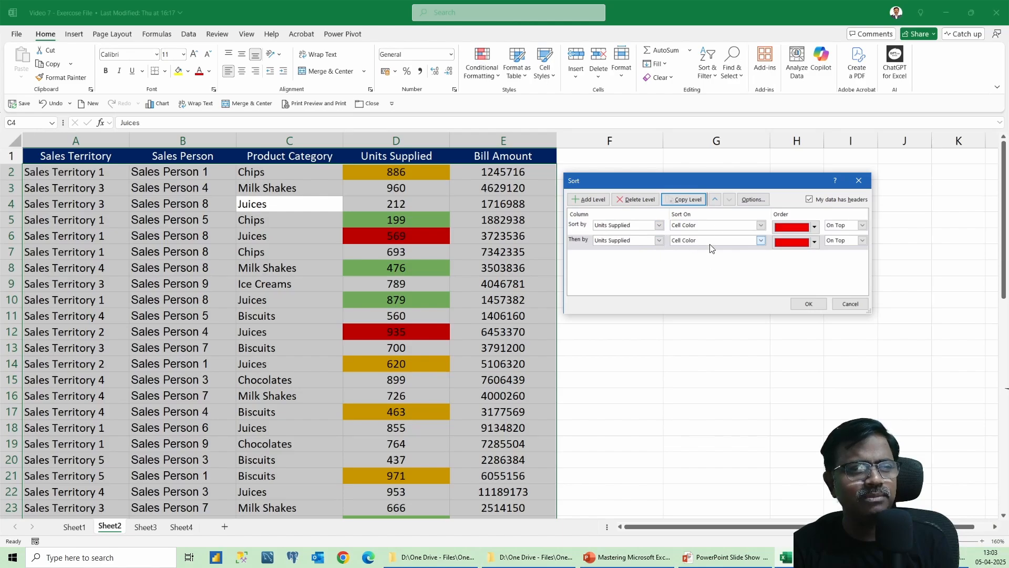
click(815, 242)
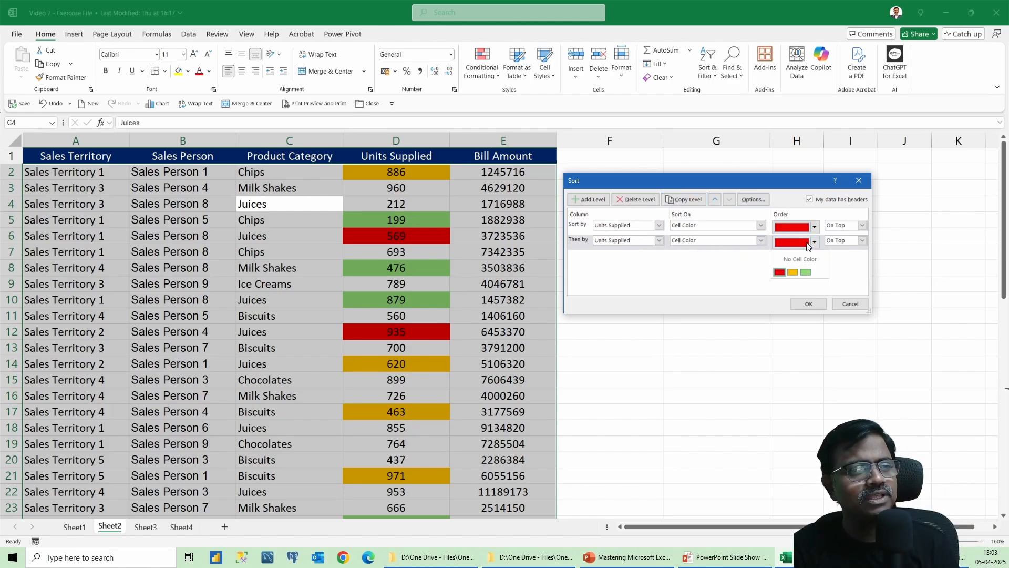
click(794, 273)
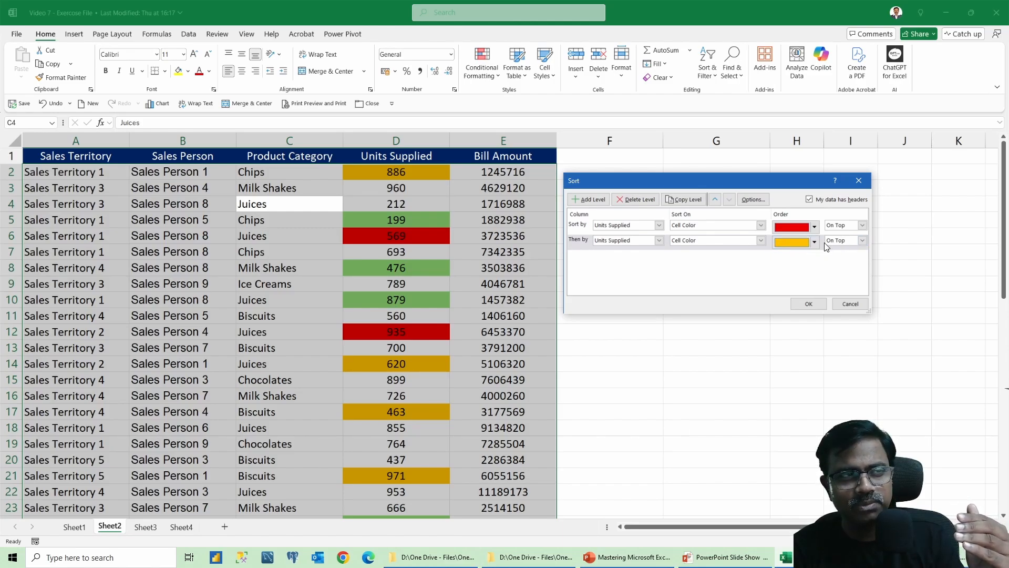
Copy the level again, set its colour to green on top, and apply the colour sort.
click(690, 200)
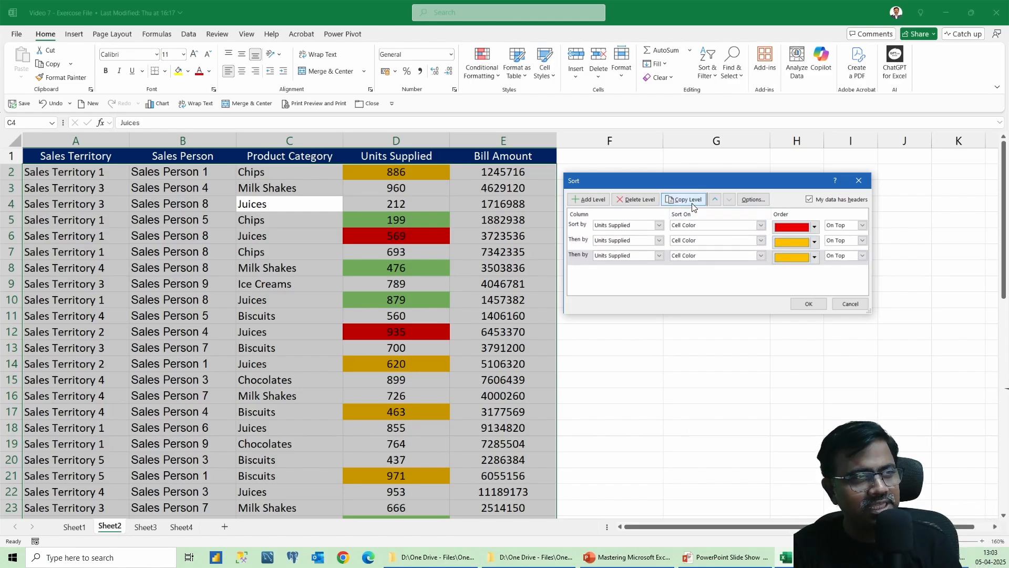
click(812, 258)
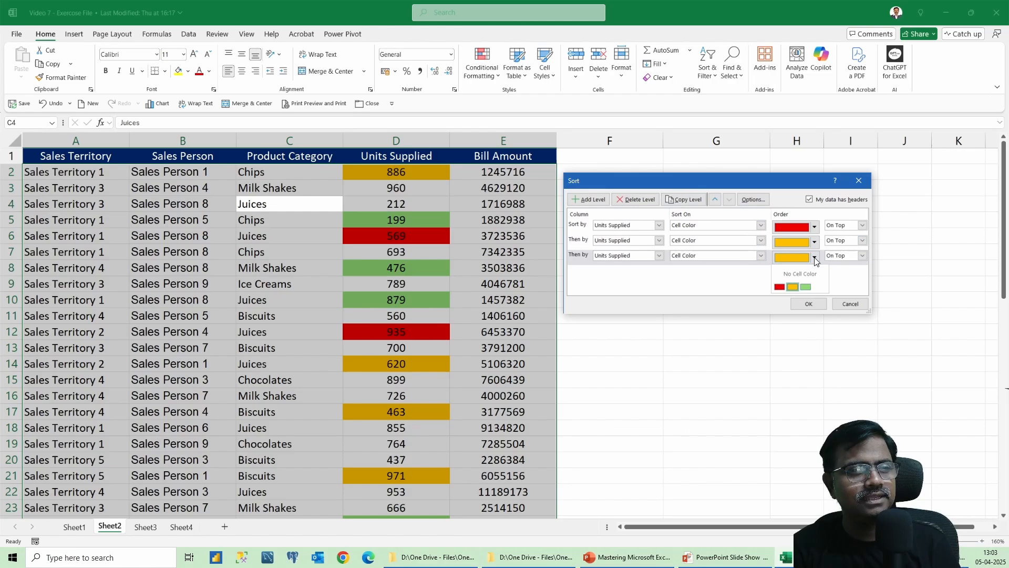
click(804, 287)
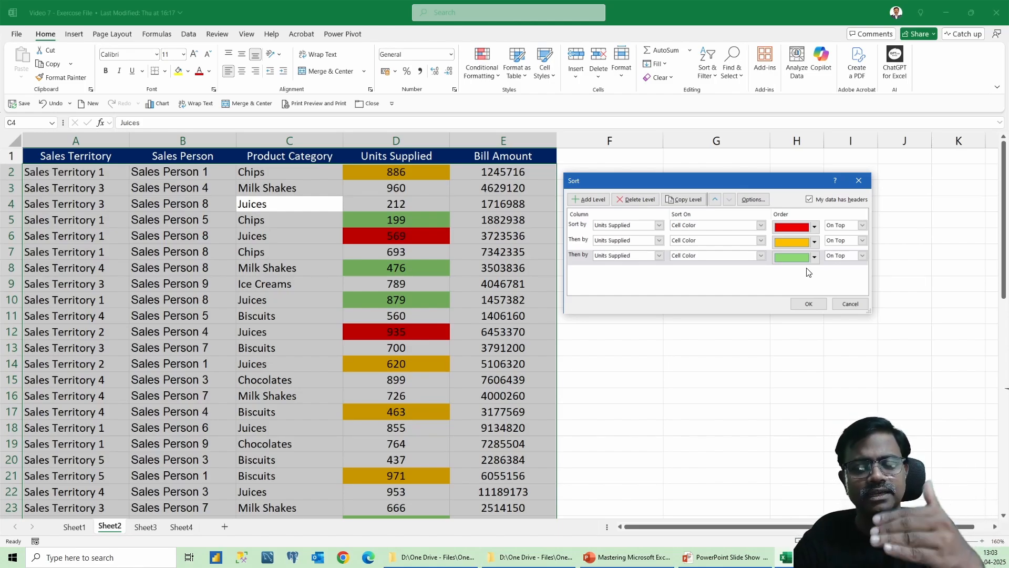
click(803, 306)
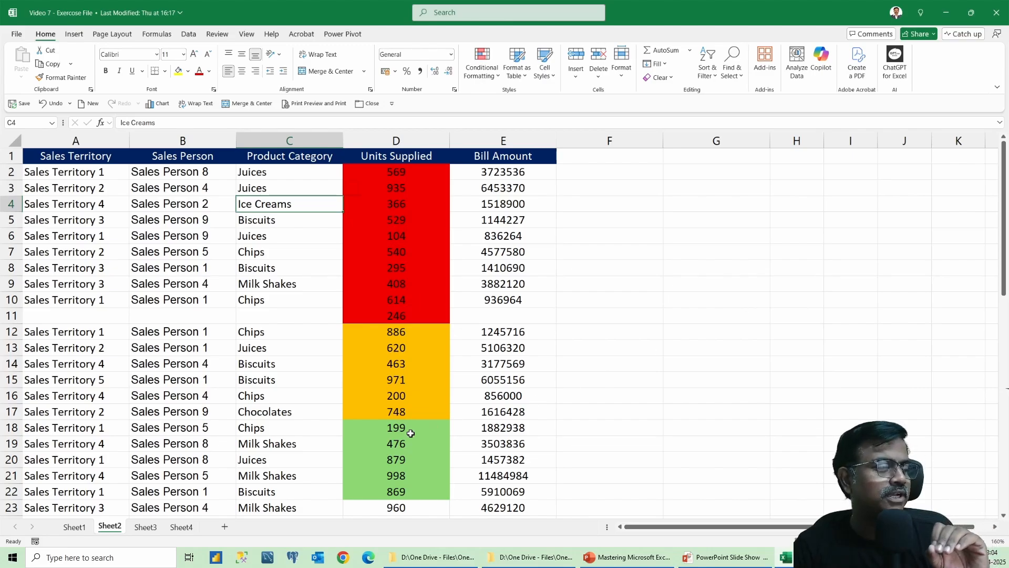
Switch to Sheet3 and select the Product Category list in I2:I7.
click(147, 529)
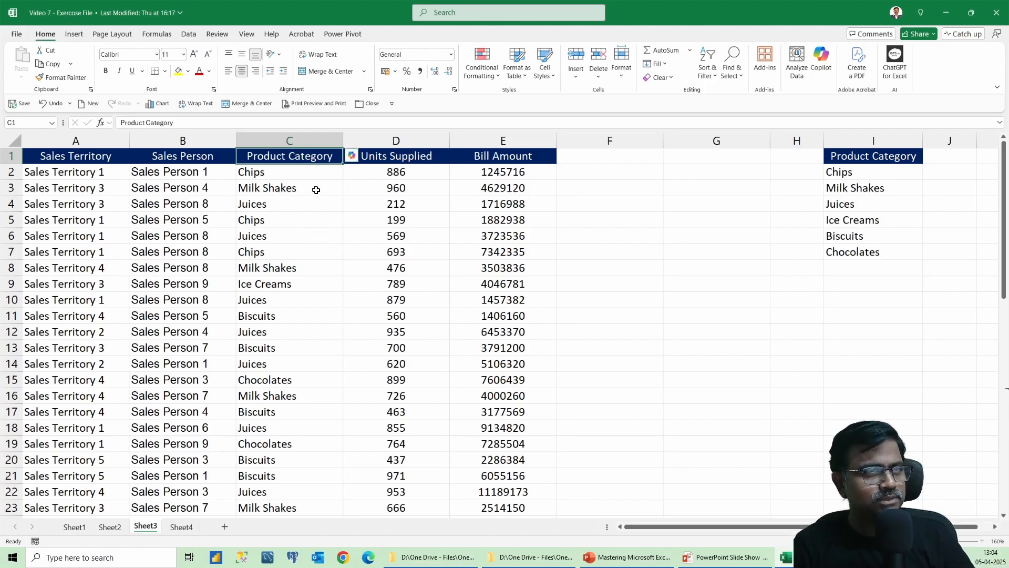
drag(266, 177, 268, 205)
drag(841, 174, 854, 251)
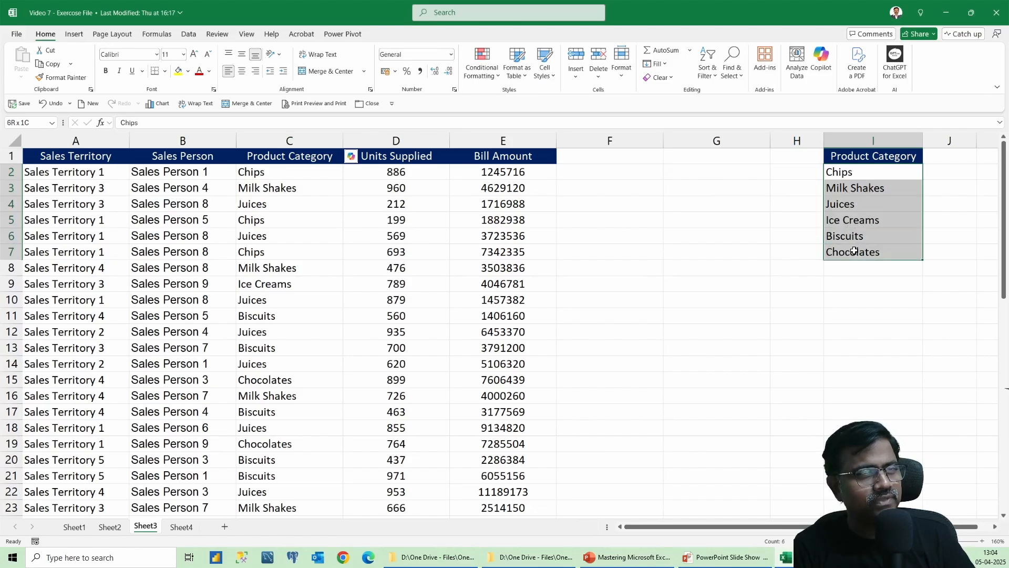
click(843, 191)
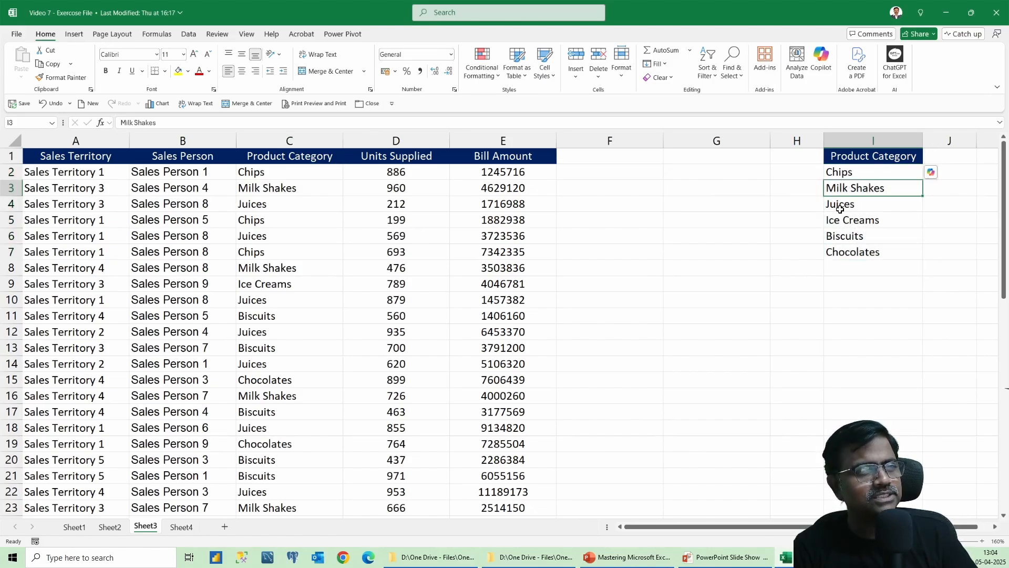
click(840, 210)
drag(840, 172, 853, 248)
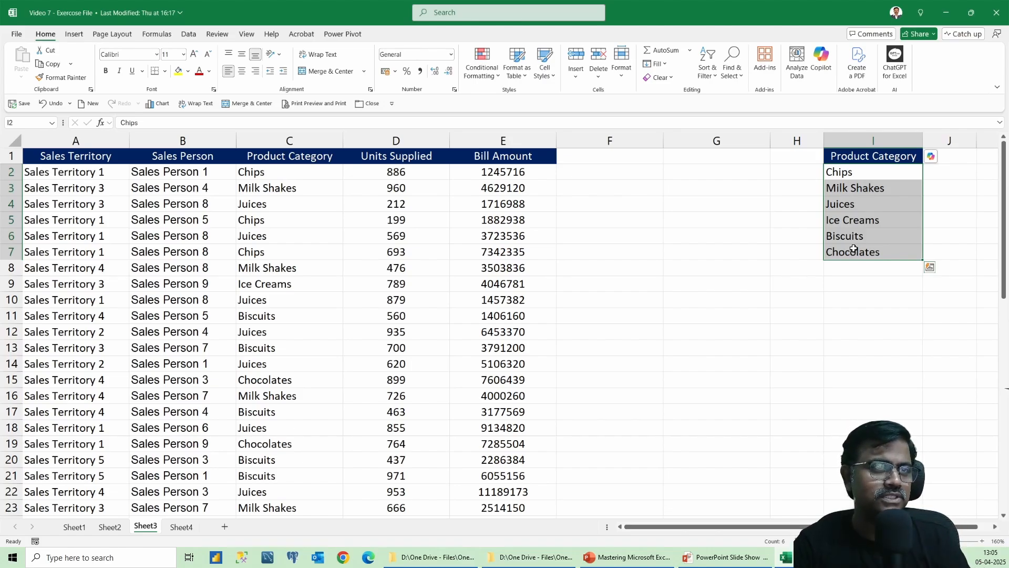
drag(843, 173, 865, 253)
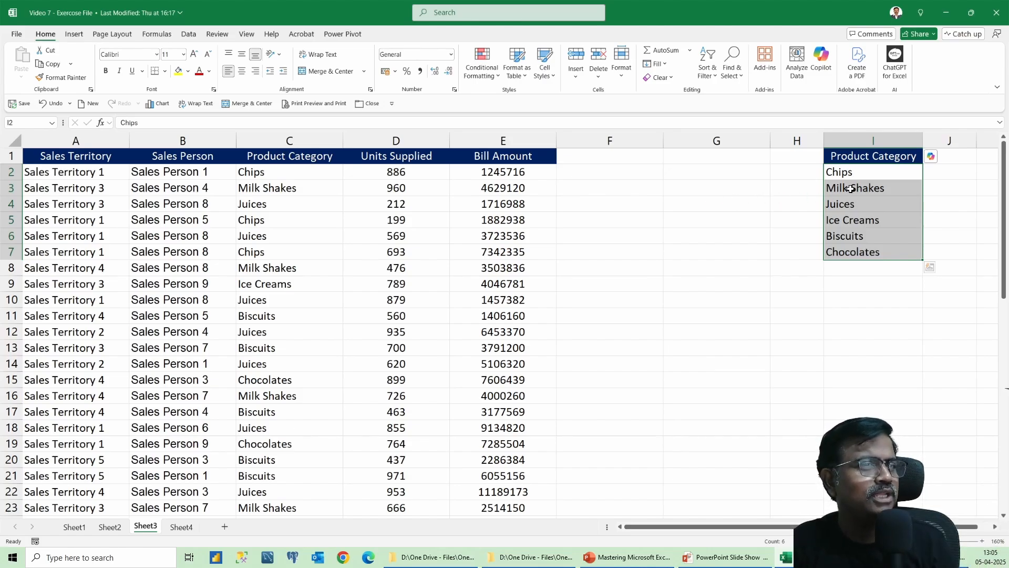
drag(856, 173, 867, 250)
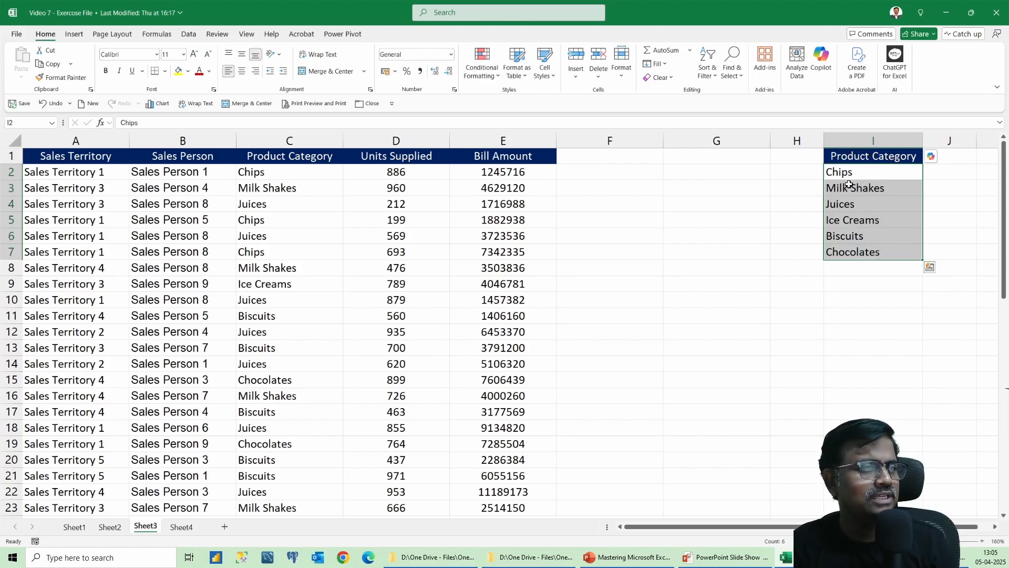
Open Custom Lists from the Advanced Excel options and delete the existing Chips, Milk Shakes, Juices custom list.
click(16, 35)
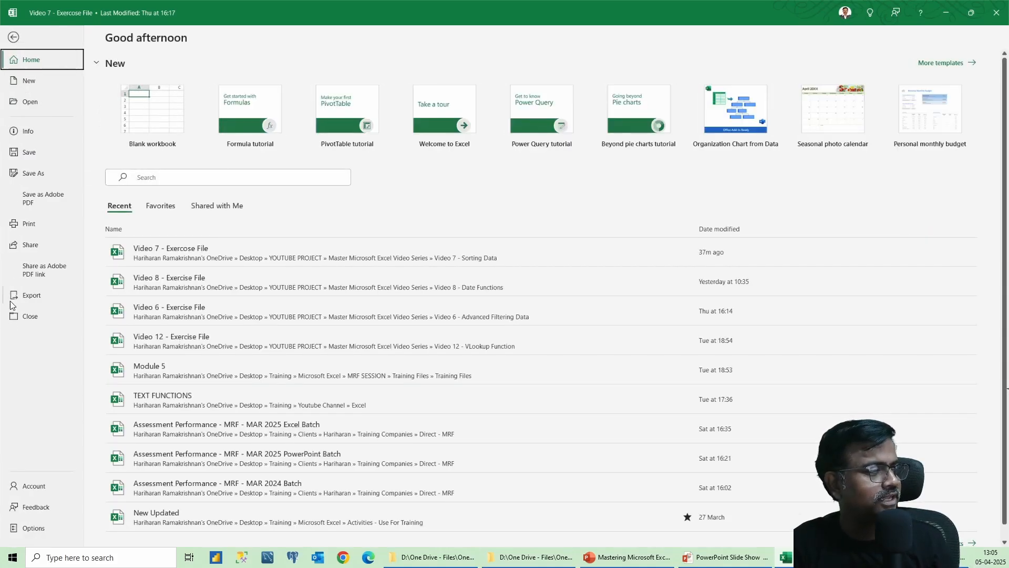
click(33, 528)
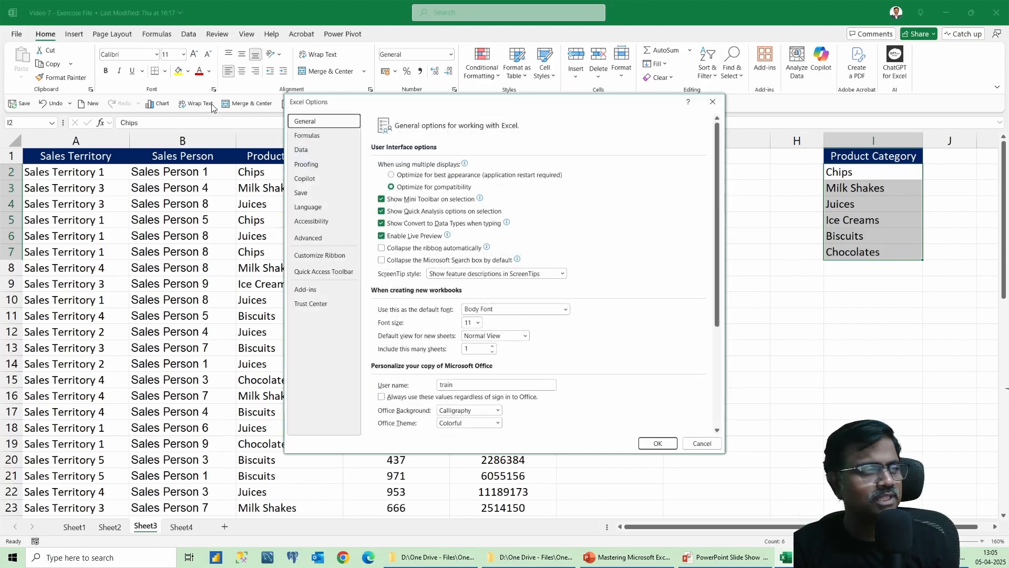
click(322, 239)
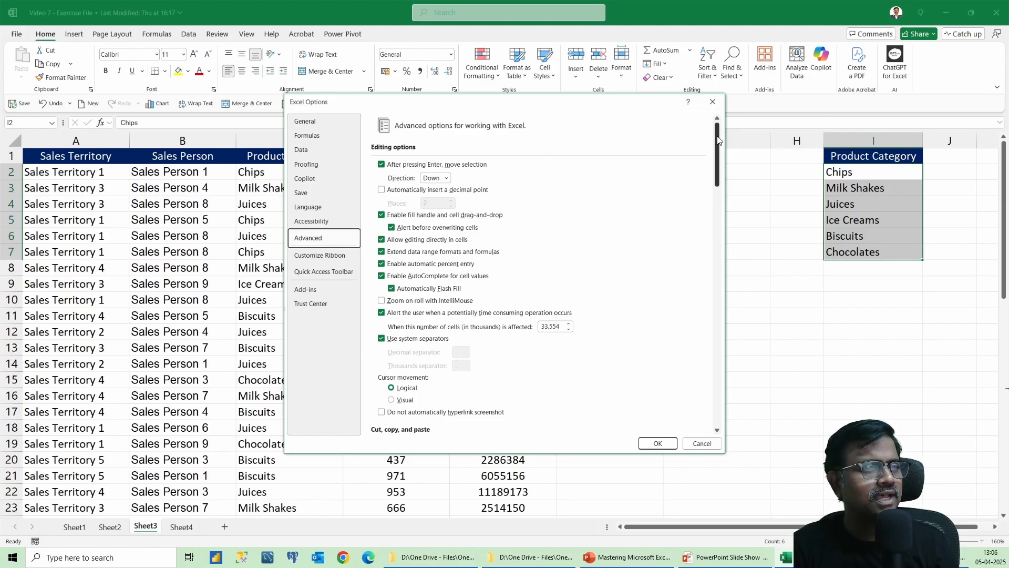
drag(718, 140, 708, 411)
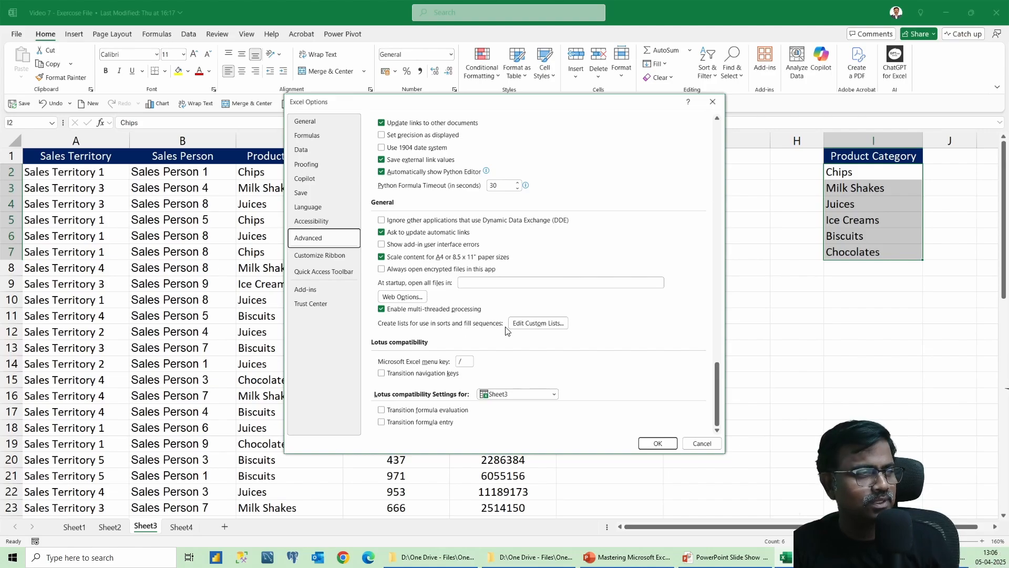
click(534, 323)
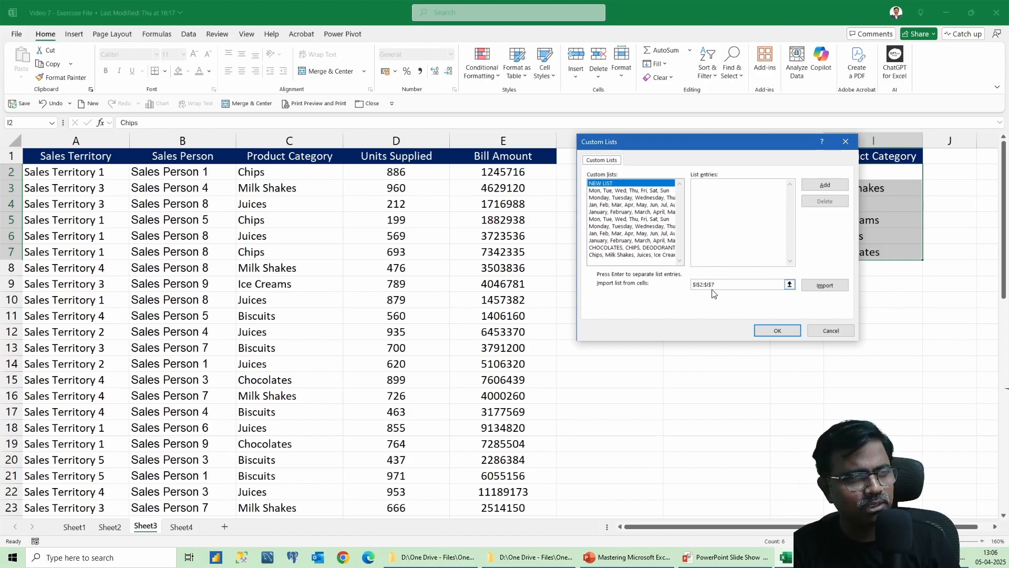
drag(730, 139, 689, 148)
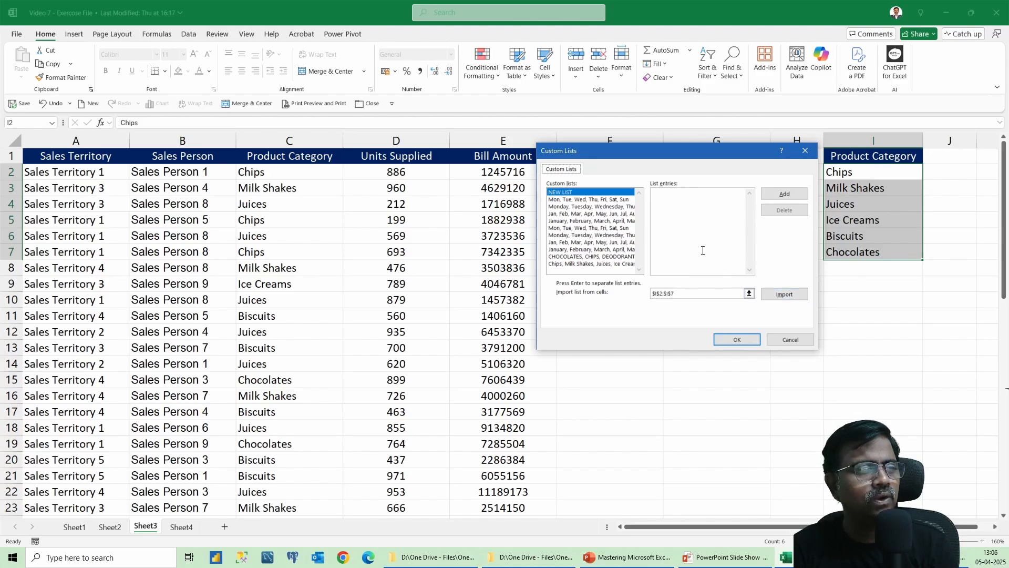
click(574, 263)
click(777, 211)
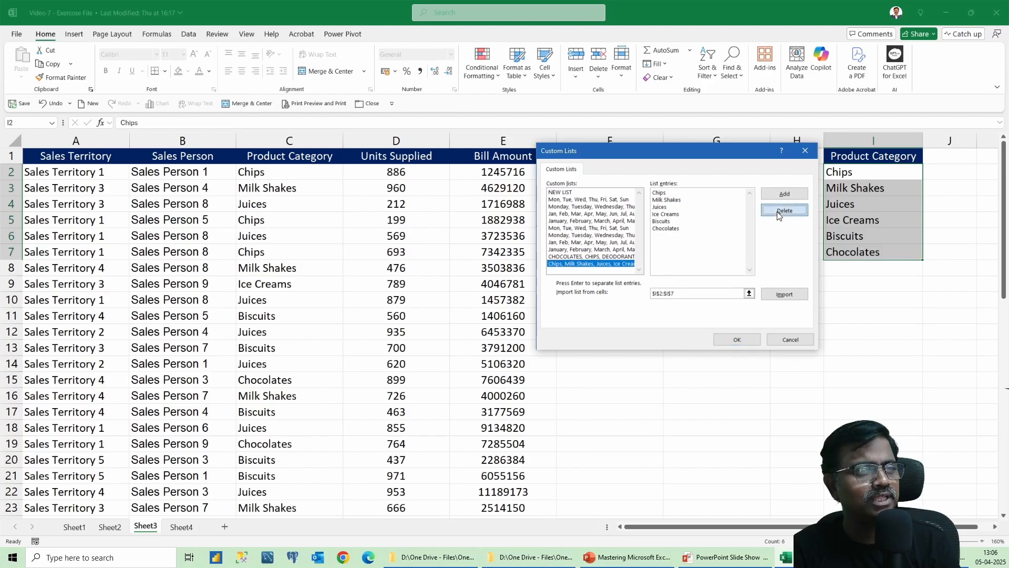
click(706, 278)
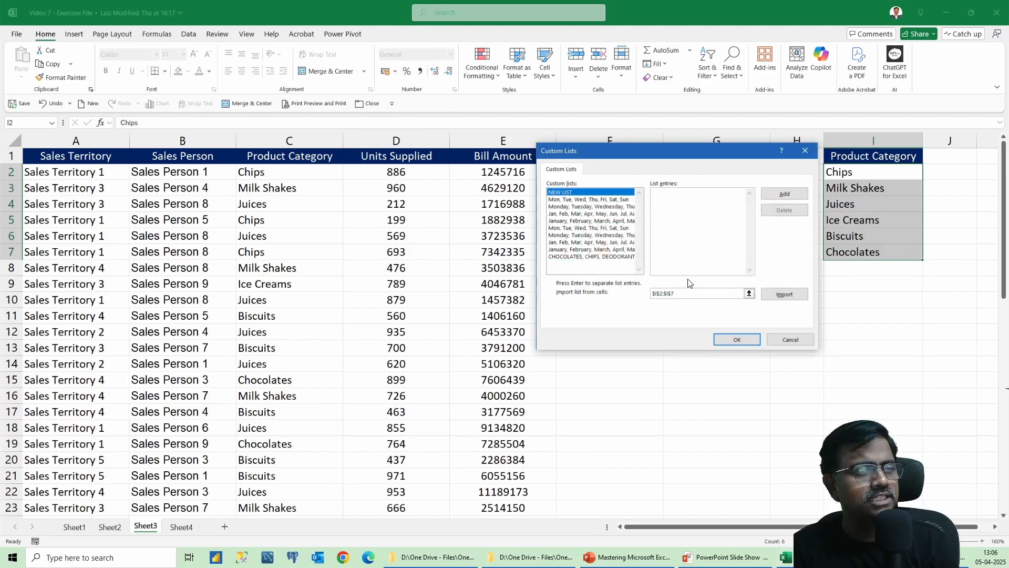
Import the custom list from cells $I$2:$I$7 and close the Custom Lists and Excel Options dialogs.
click(785, 294)
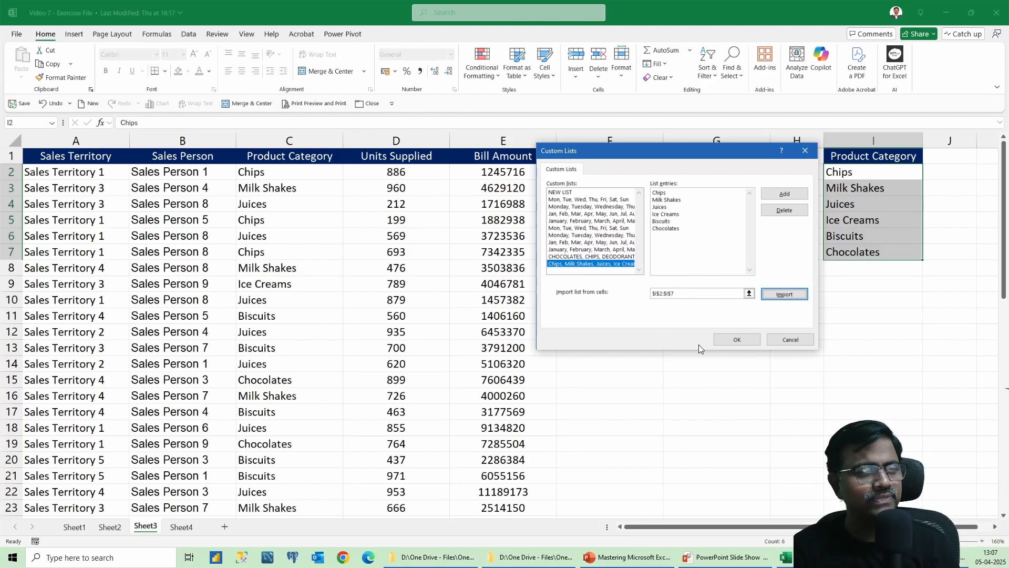
click(735, 340)
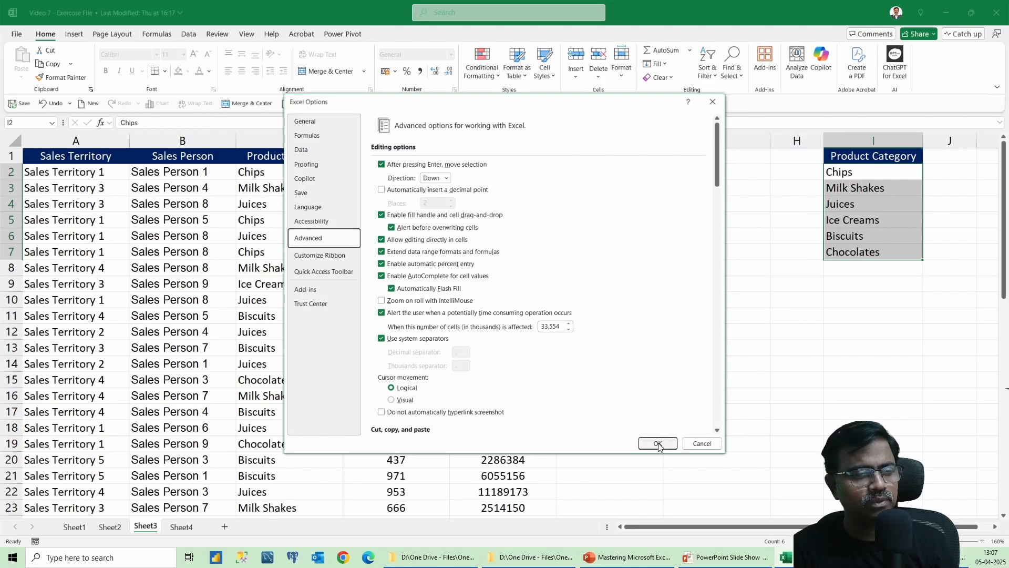
click(657, 444)
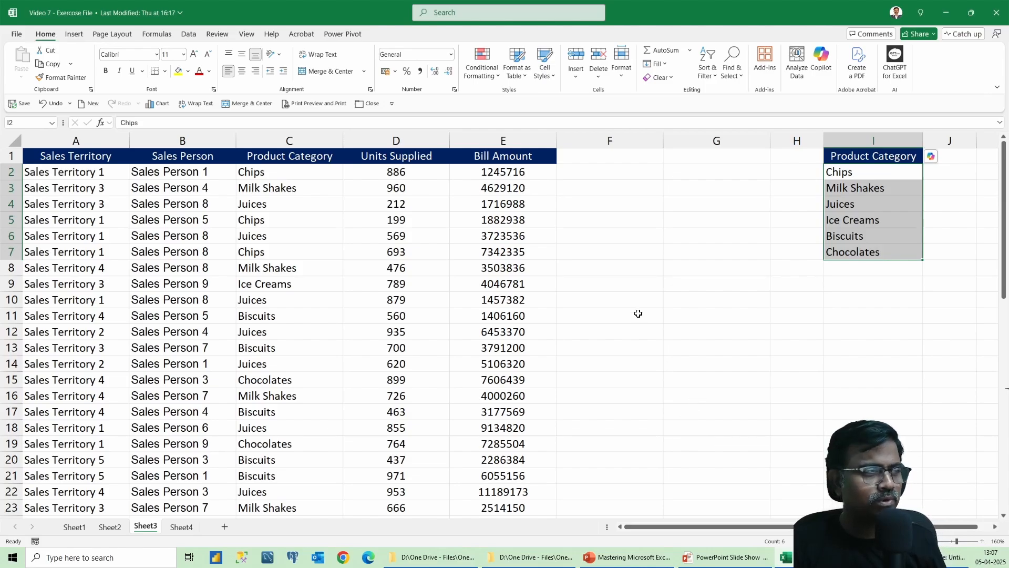
Custom-sort the table by Product Category using the Chips, Milk Shakes, Juices, Ice Creams, Biscuits, Chocolates custom list order.
click(277, 248)
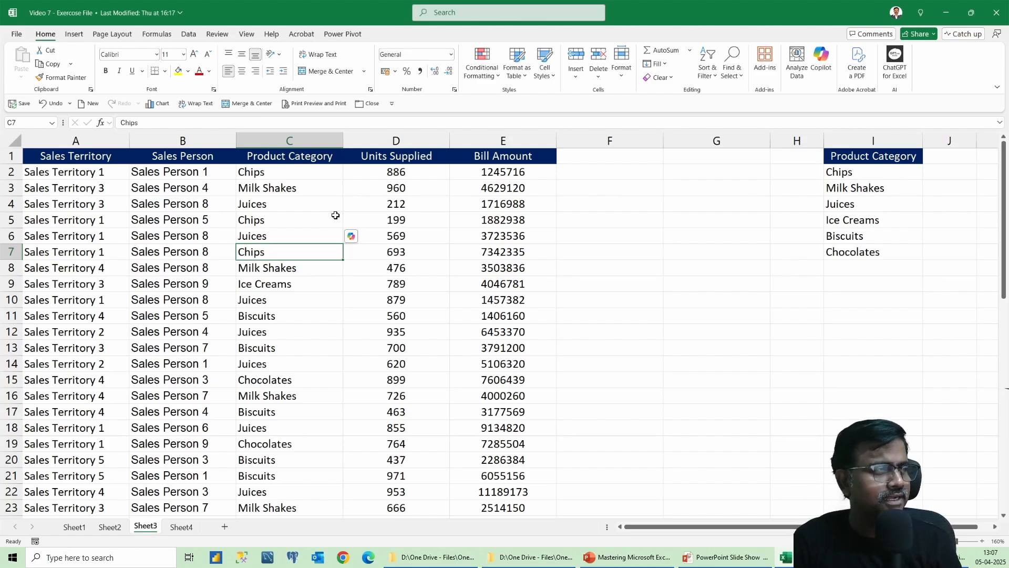
click(168, 233)
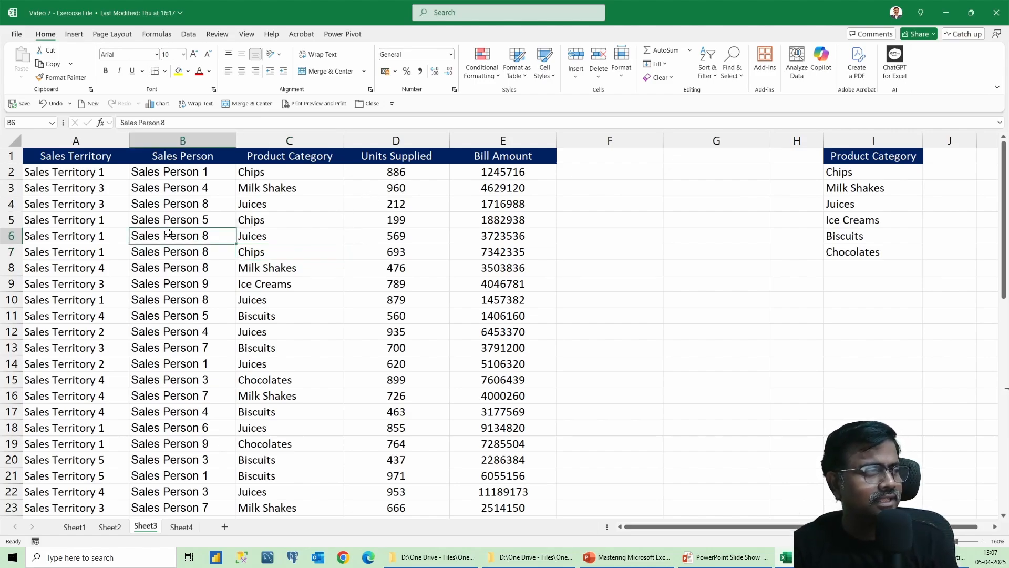
right_click(169, 233)
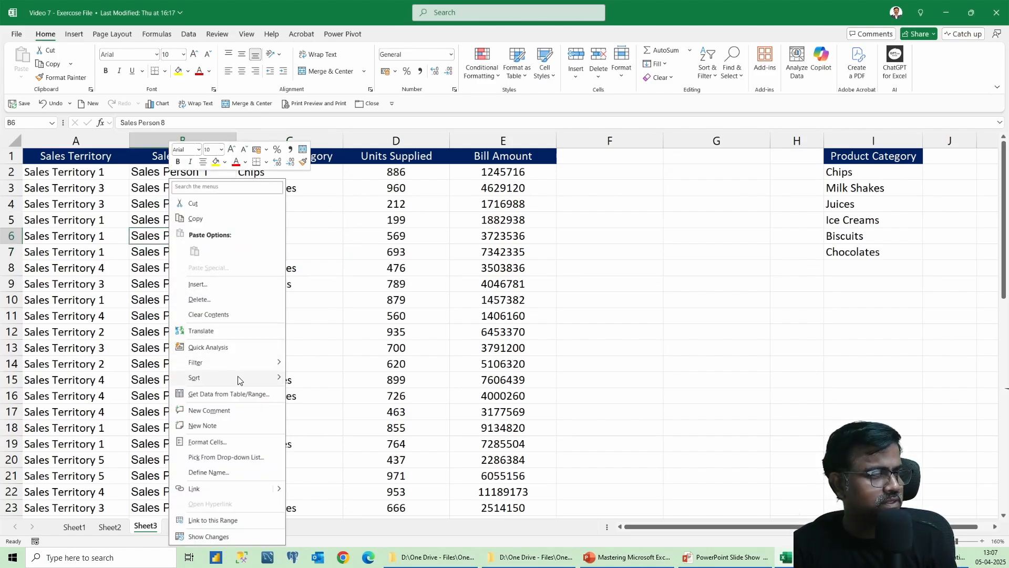
mouse_move(238, 379)
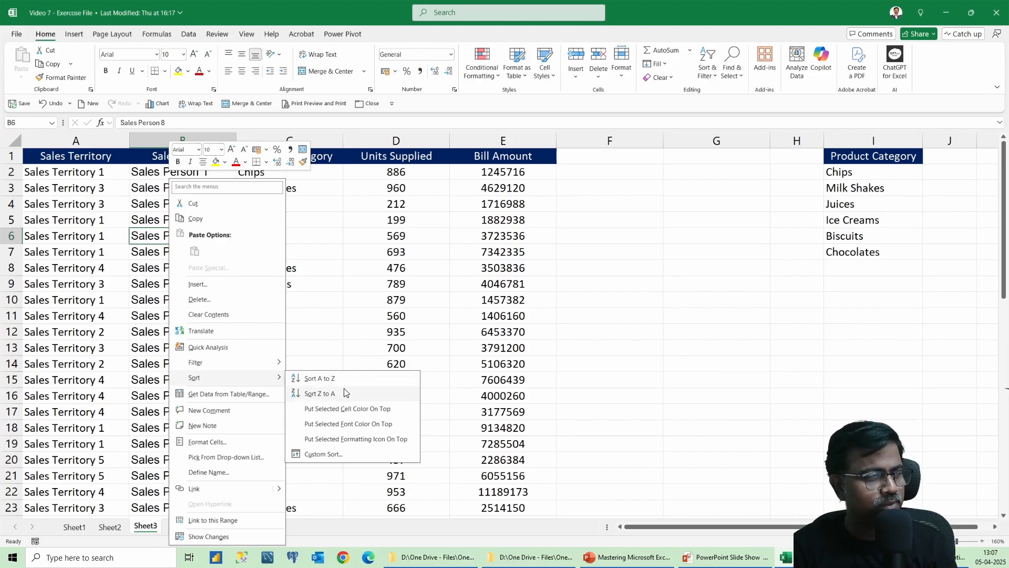
click(339, 454)
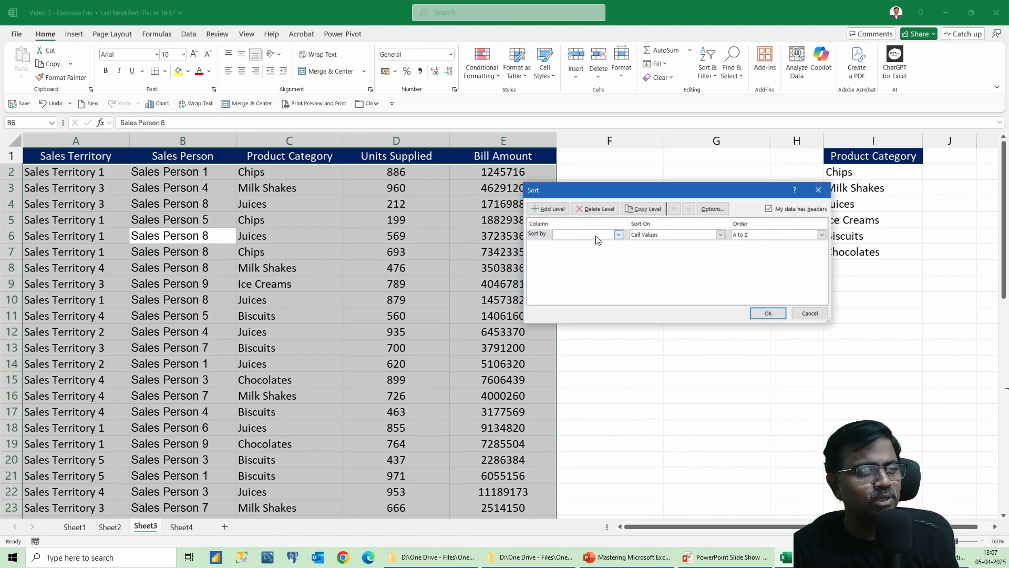
click(597, 239)
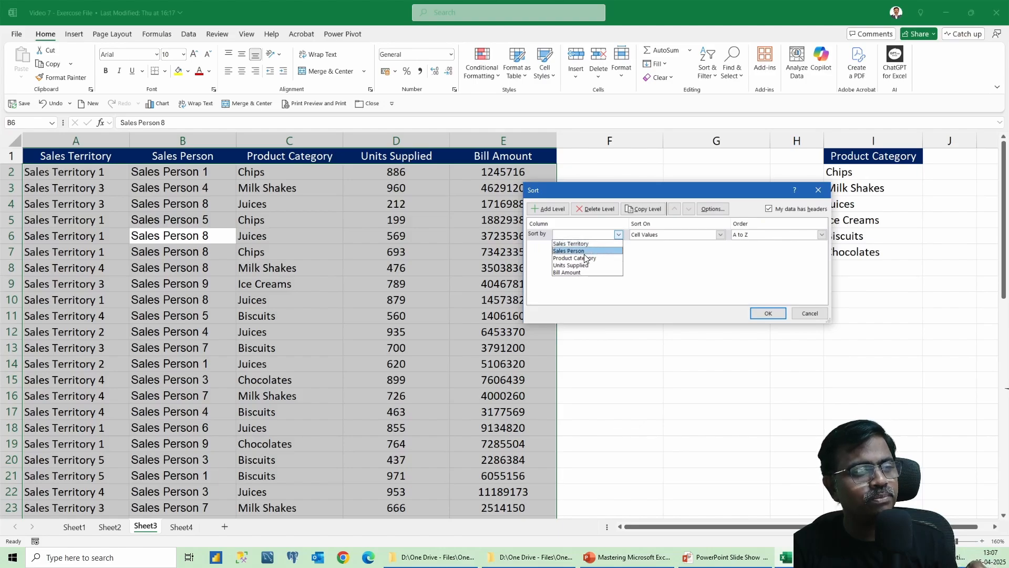
click(585, 258)
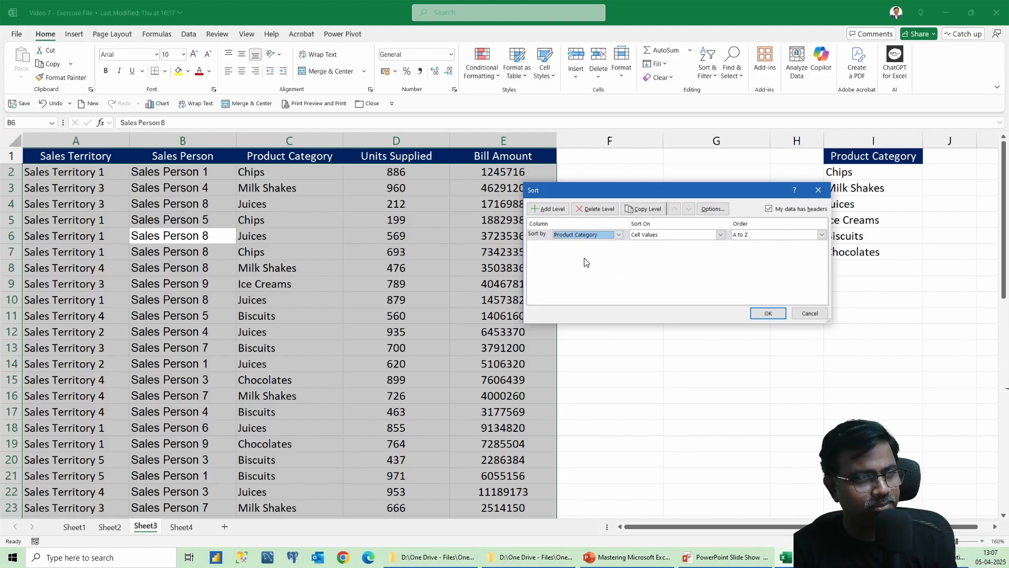
click(771, 237)
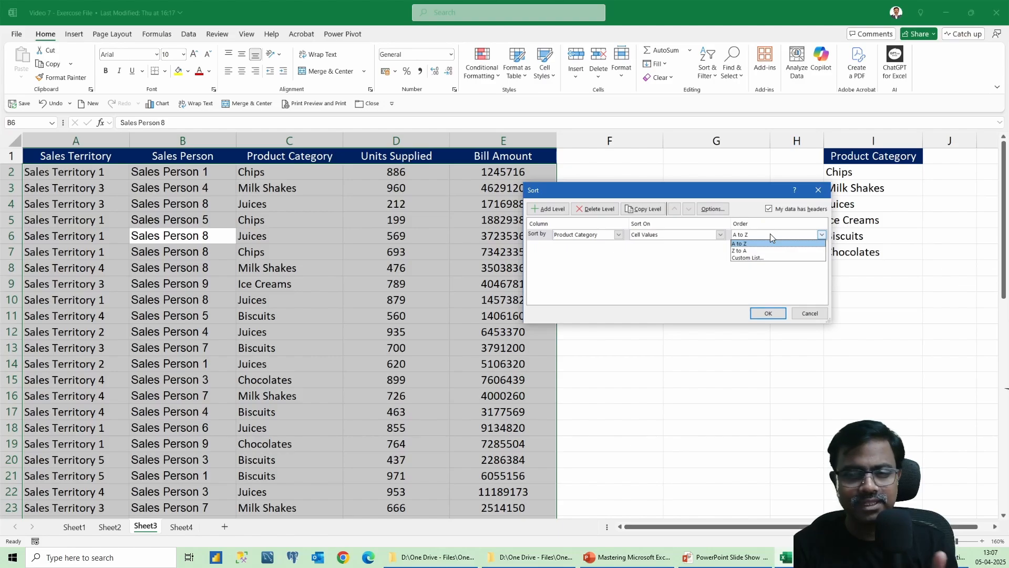
click(765, 258)
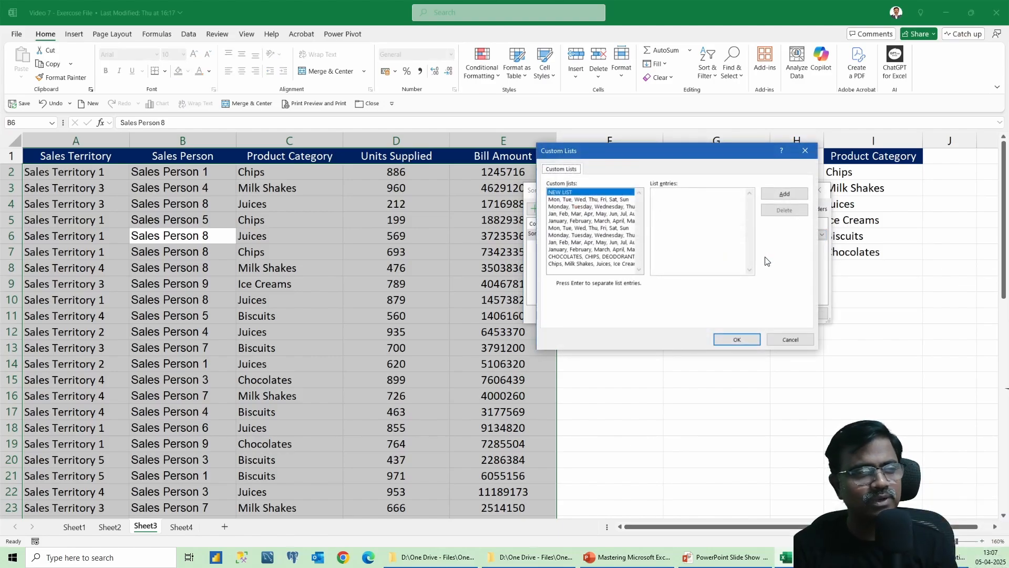
click(582, 264)
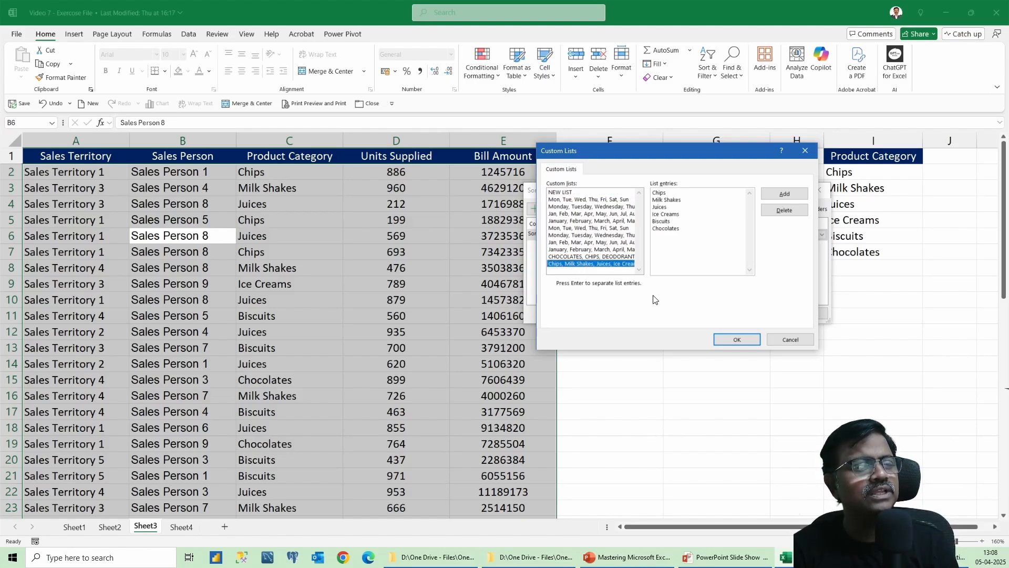
click(727, 337)
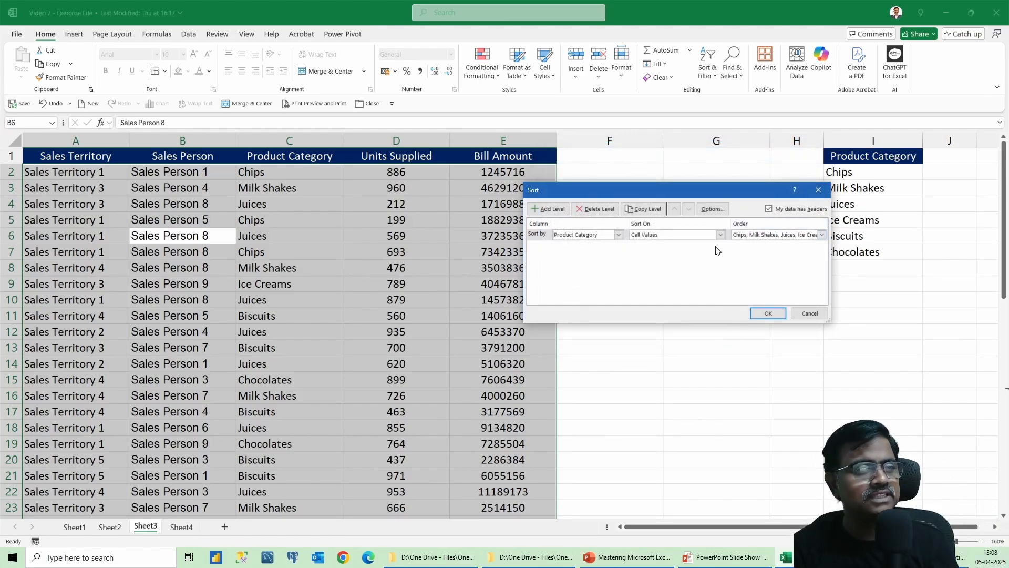
click(771, 312)
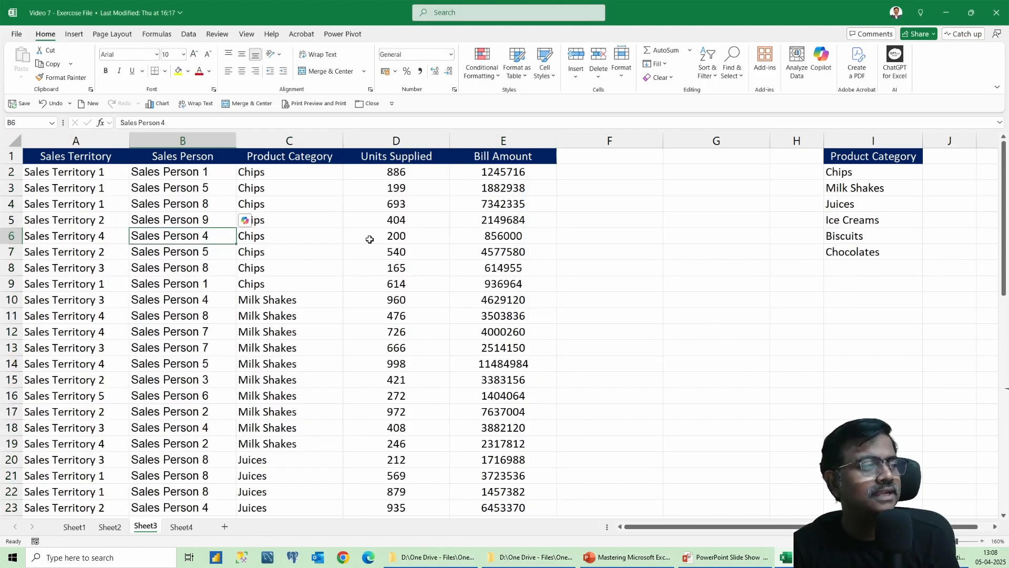
scroll(377, 282, down, 7)
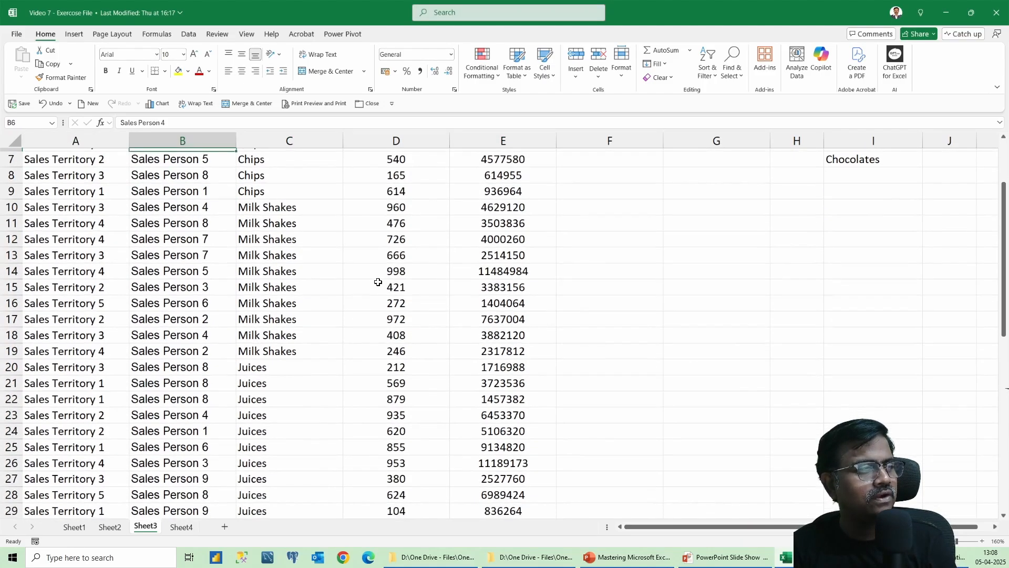
scroll(377, 283, down, 3)
scroll(377, 282, up, 10)
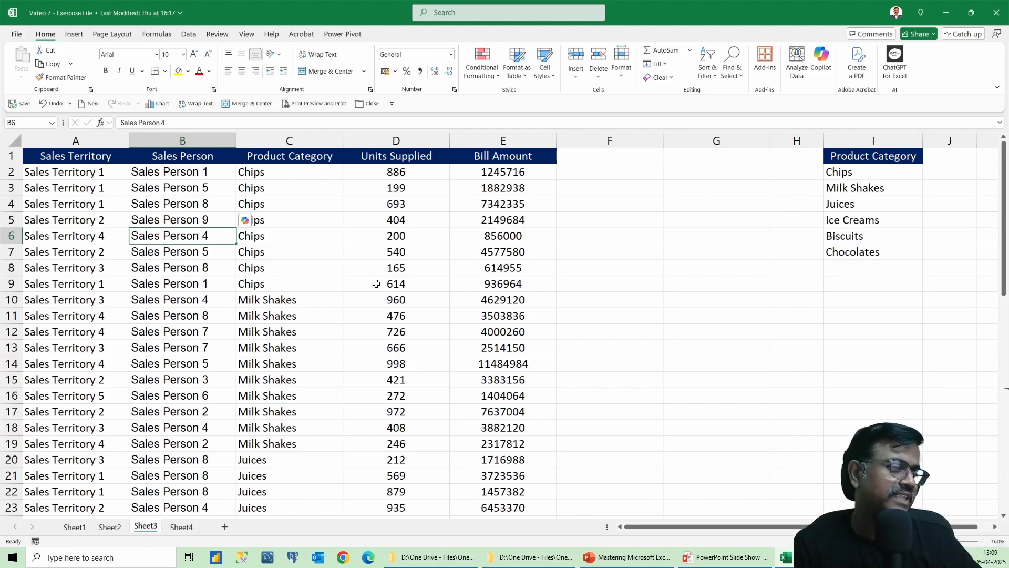
Switch to Sheet4 and select the horizontal data range B1:G5.
click(188, 529)
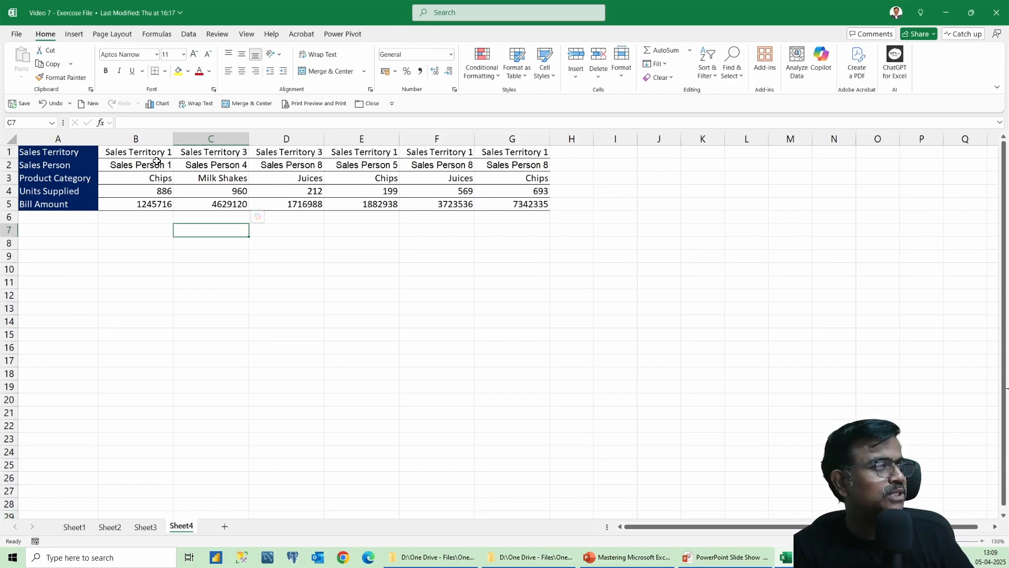
drag(74, 154, 83, 229)
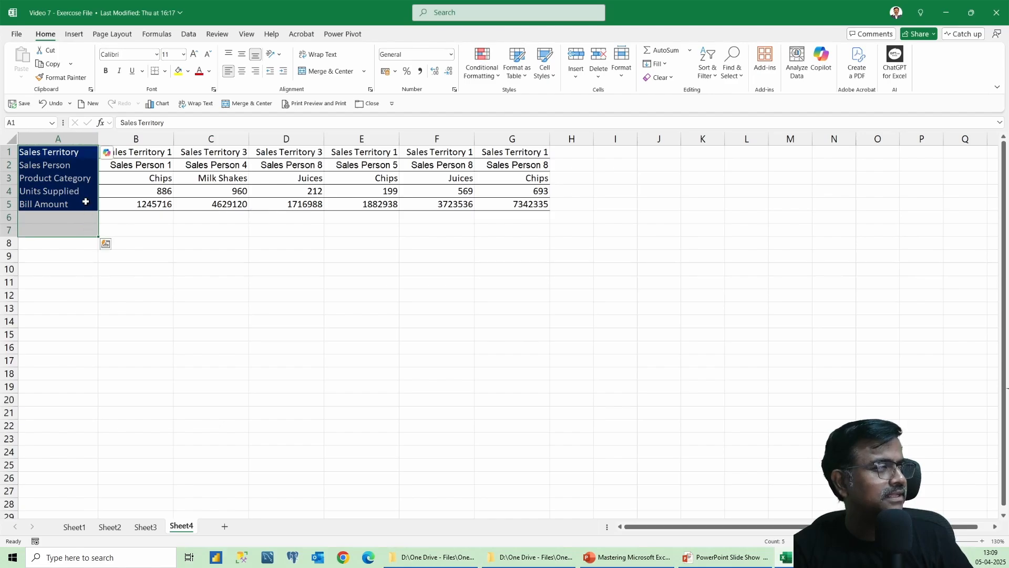
drag(148, 151, 523, 205)
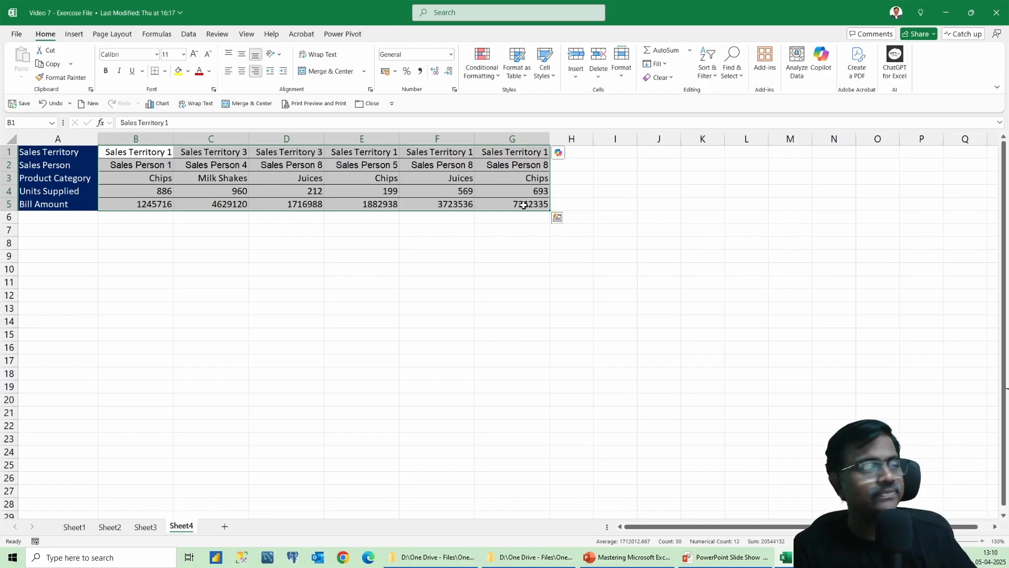
right_click(308, 166)
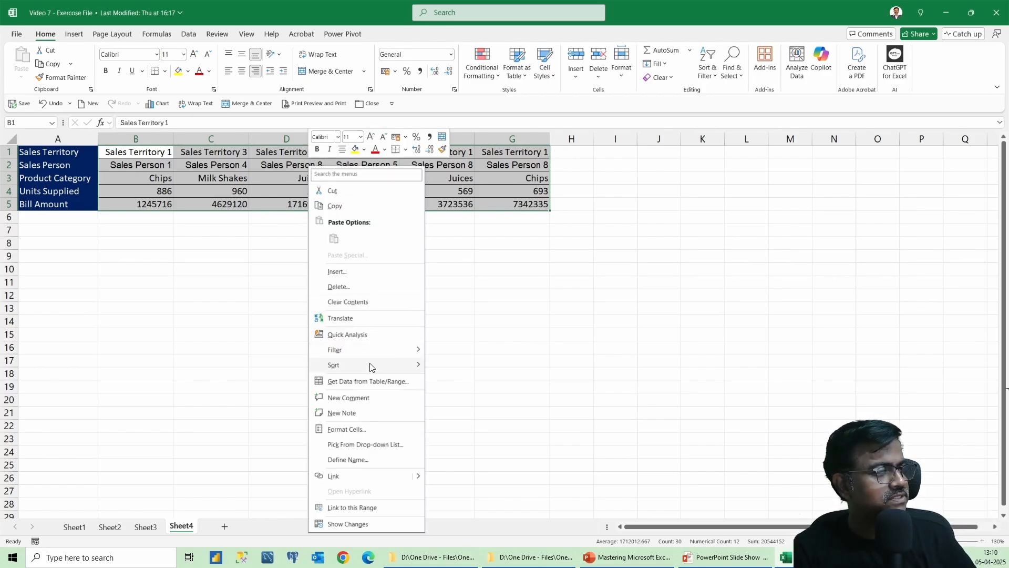
mouse_move(370, 366)
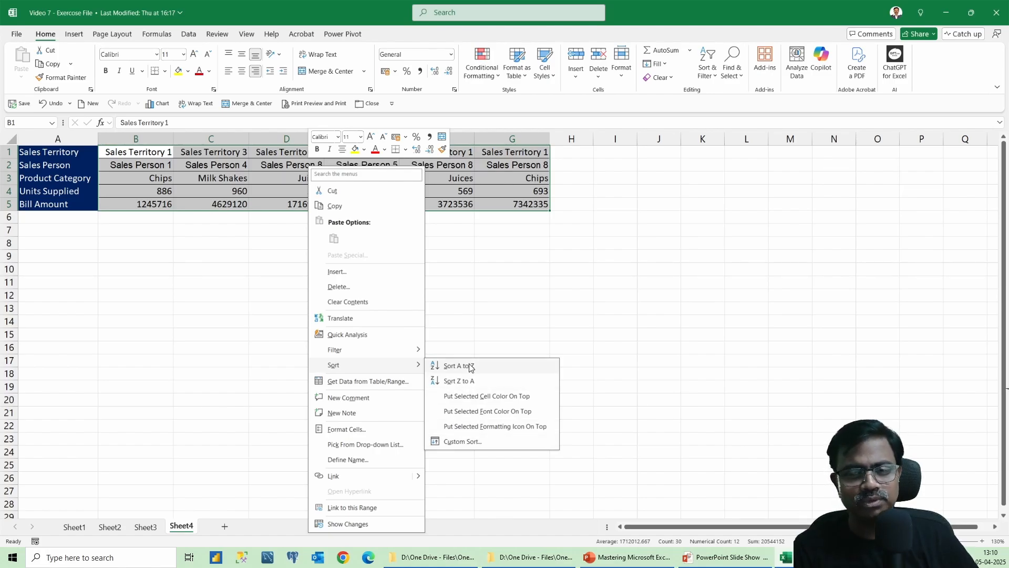
click(479, 443)
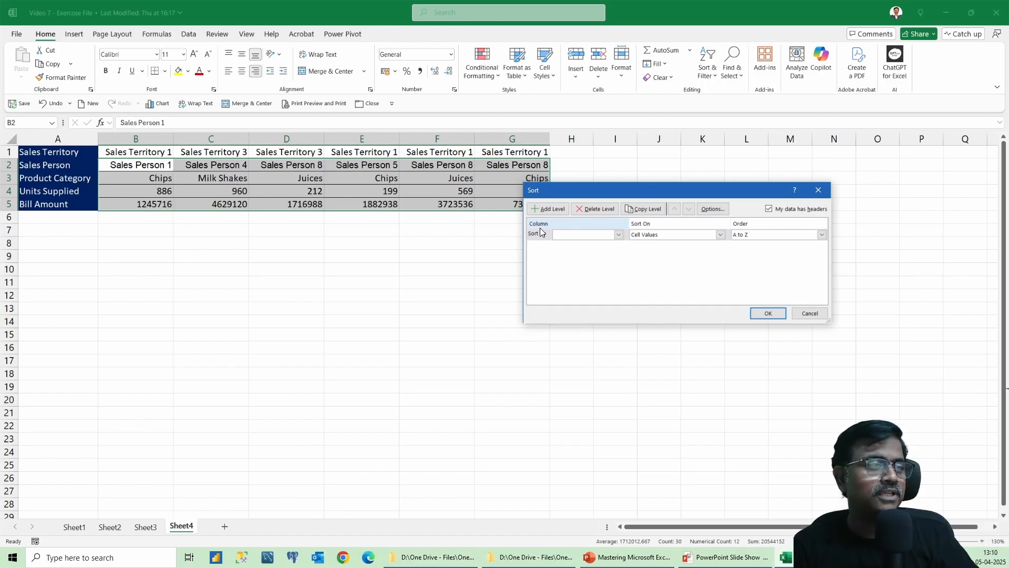
click(714, 210)
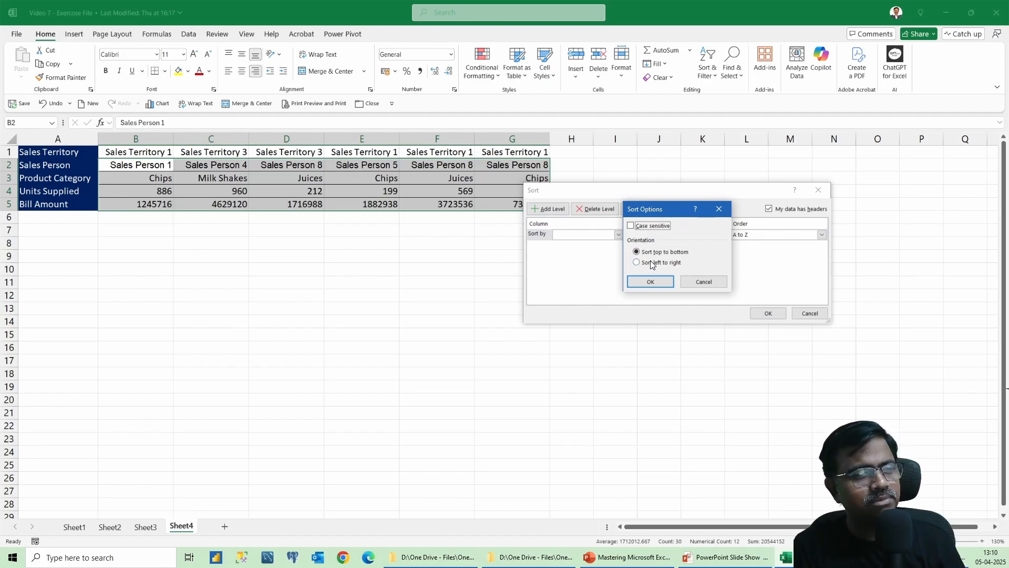
click(647, 266)
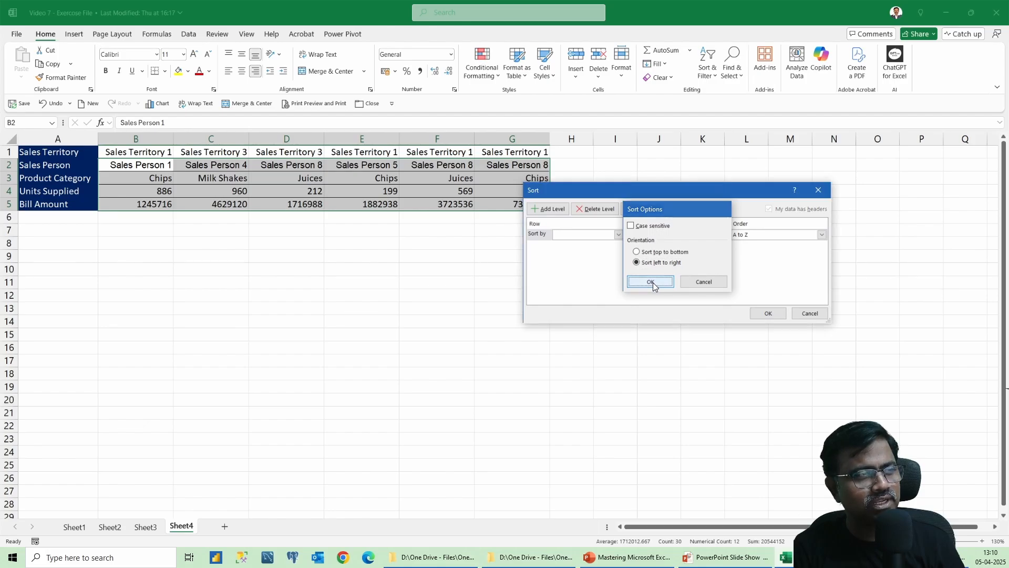
click(653, 282)
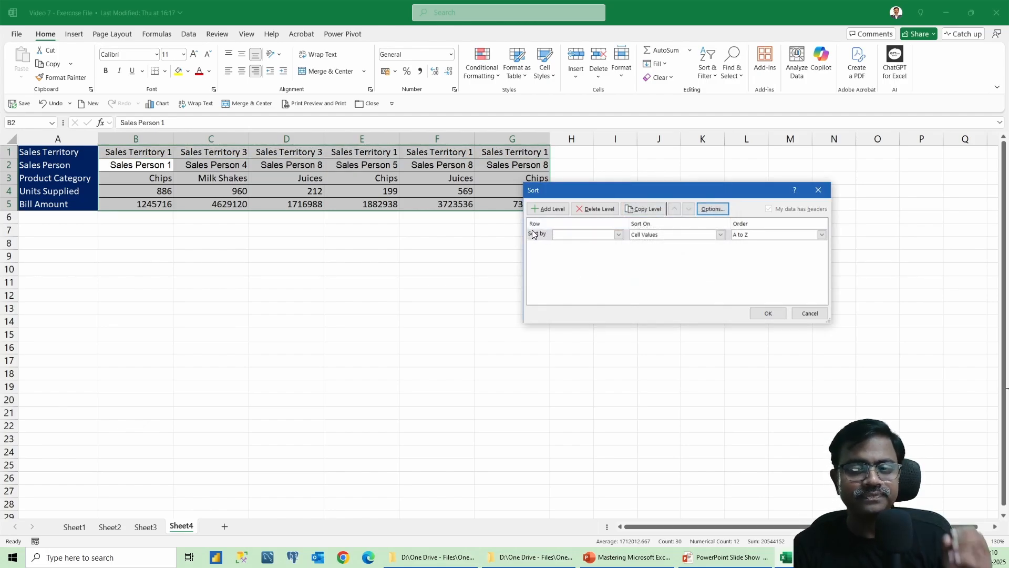
click(568, 235)
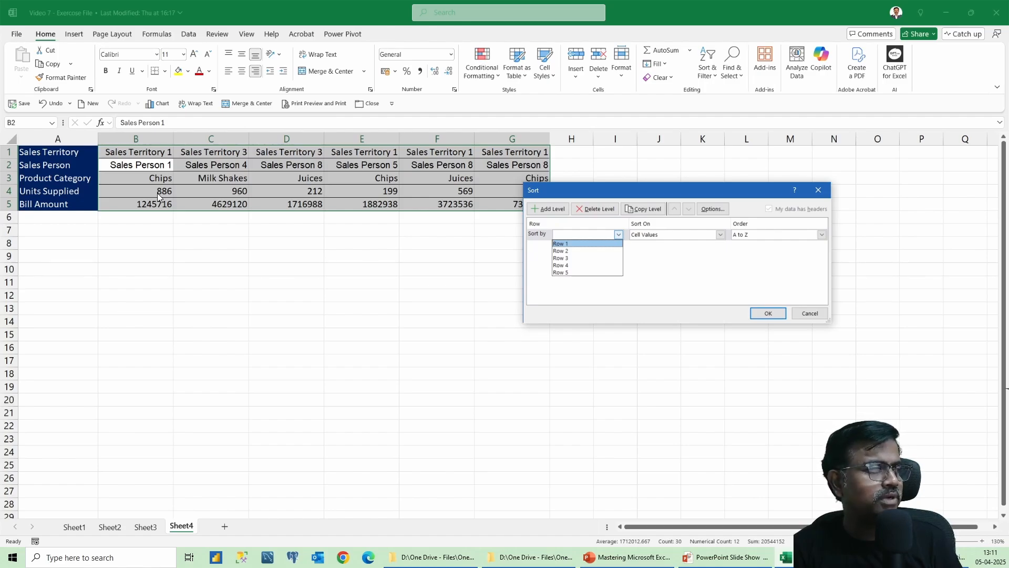
click(572, 265)
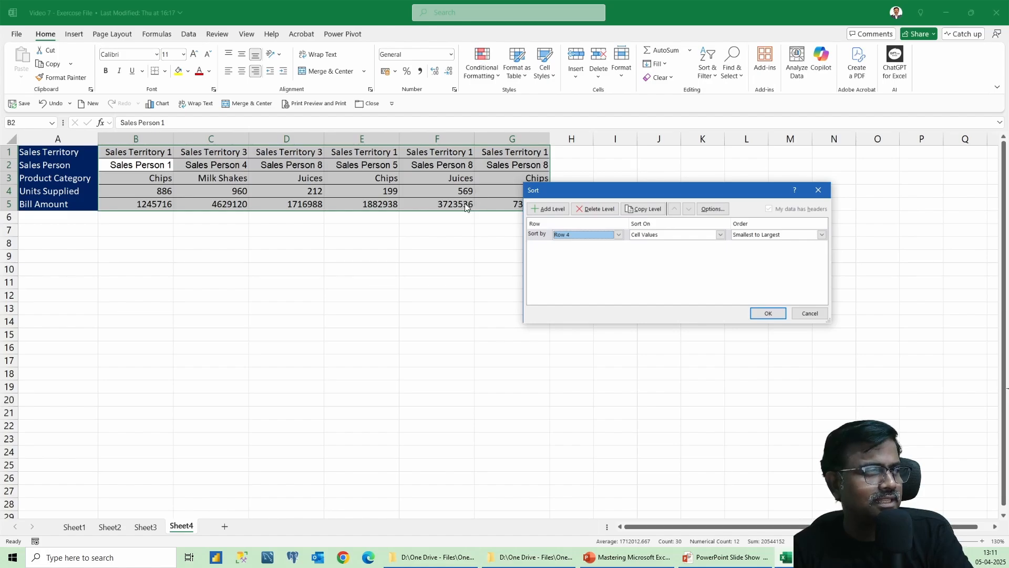
key(Escape)
click(398, 228)
click(139, 151)
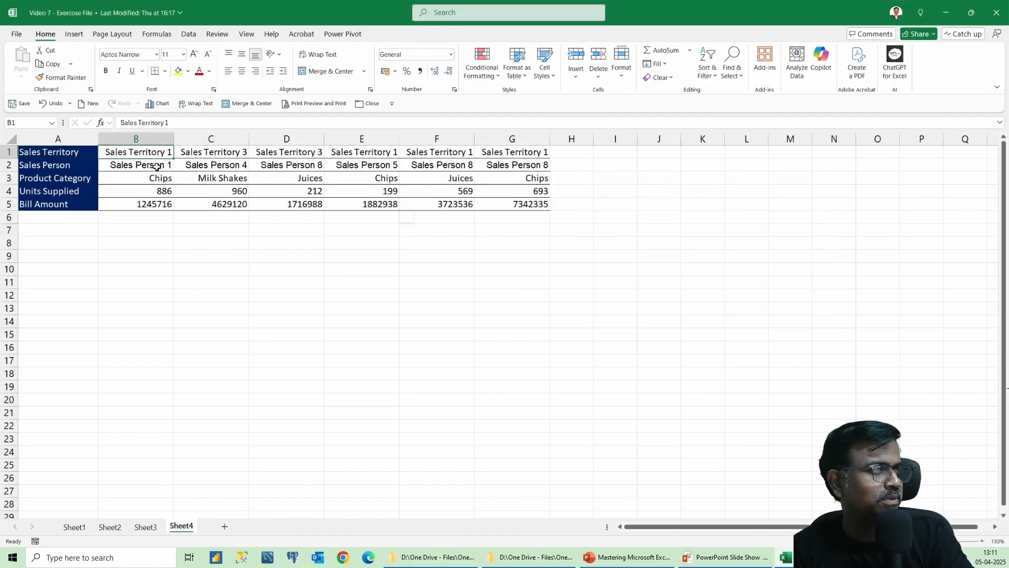
Fill the Sales Territory 1 / Sales Person 5 column E1:E5 with yellow.
drag(156, 167, 536, 205)
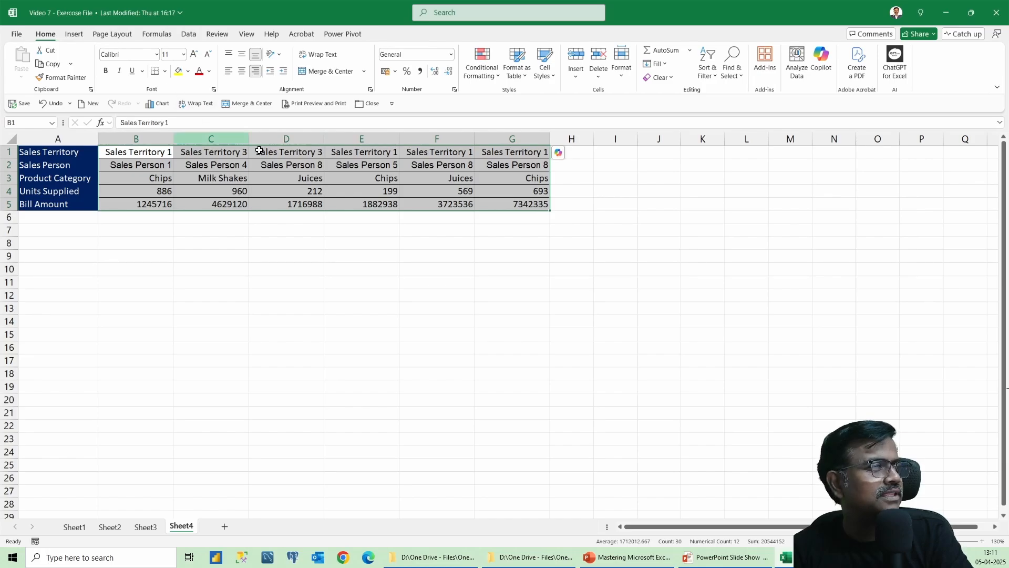
drag(361, 151, 370, 205)
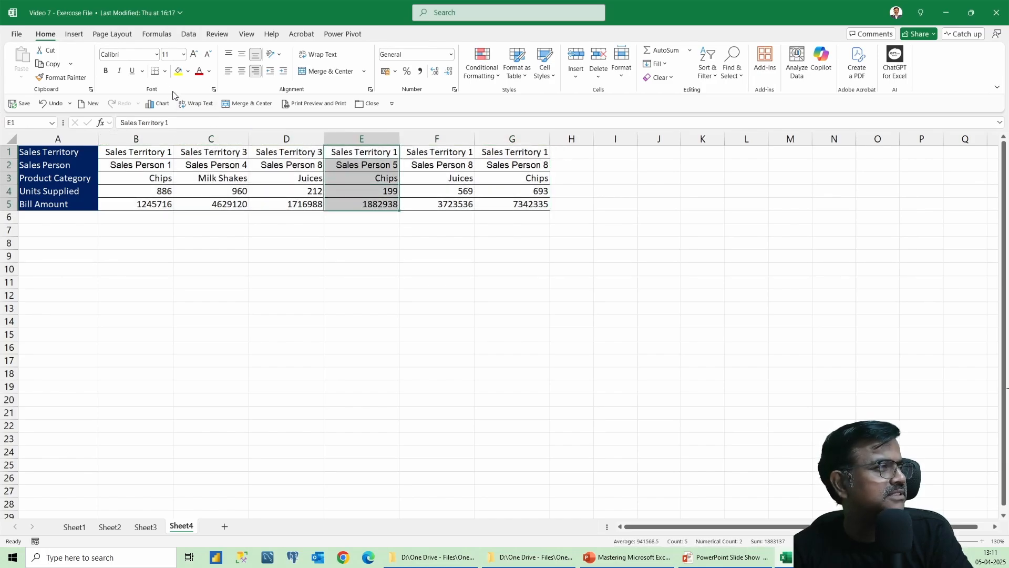
click(179, 71)
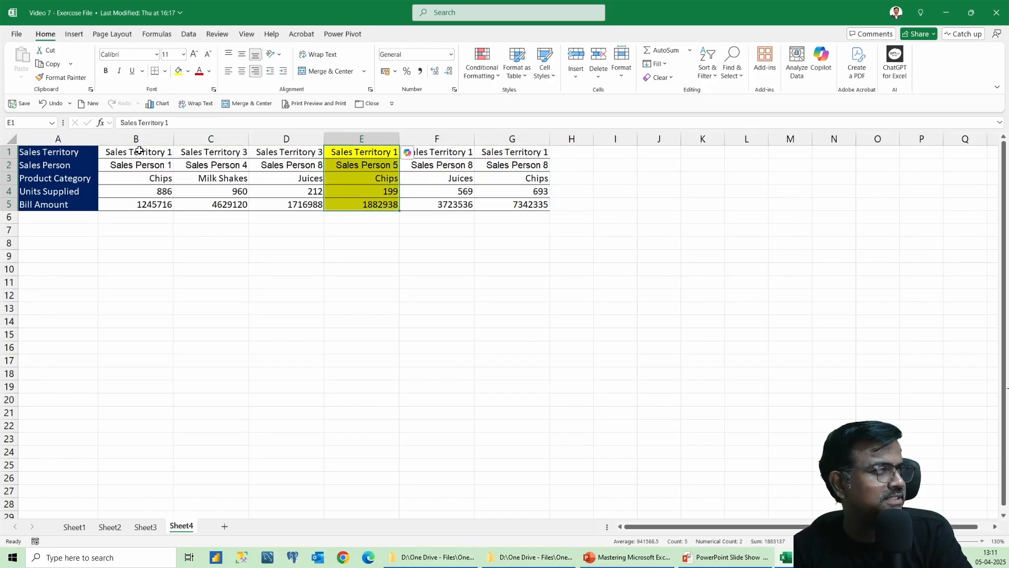
Custom-sort B1:G5 left to right by Row 4, smallest to largest.
drag(139, 151, 494, 203)
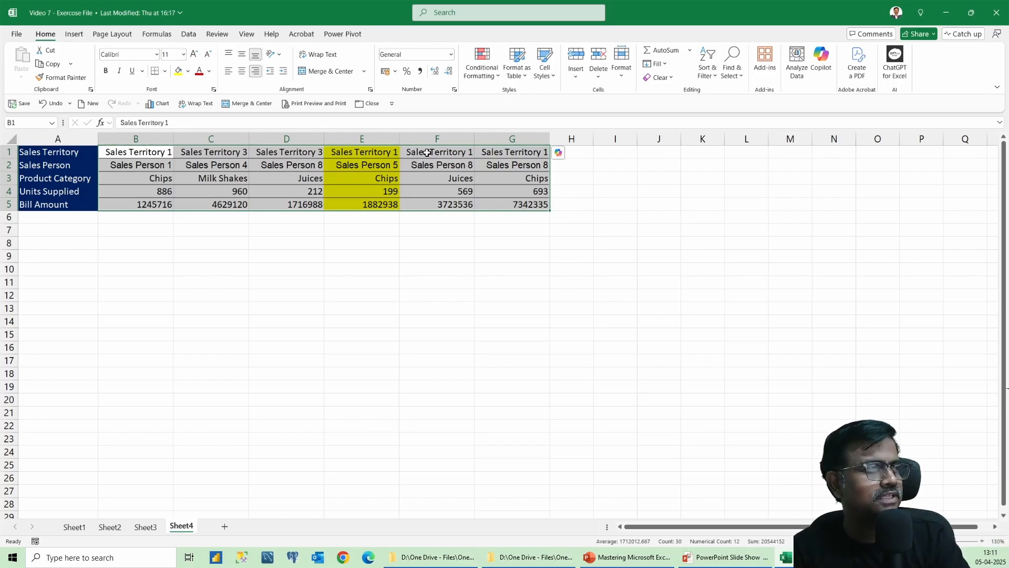
right_click(275, 179)
mouse_move(362, 378)
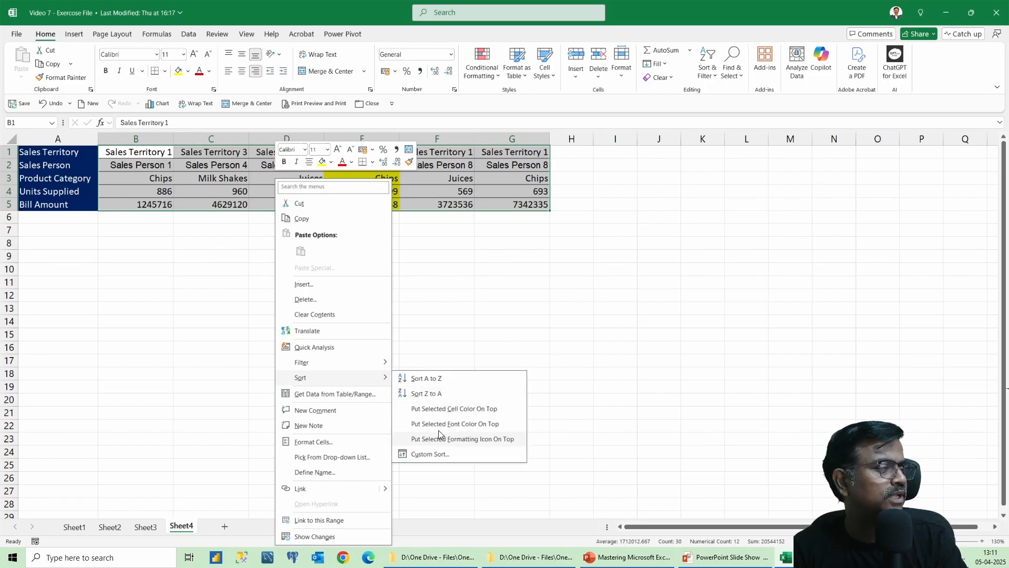
click(442, 453)
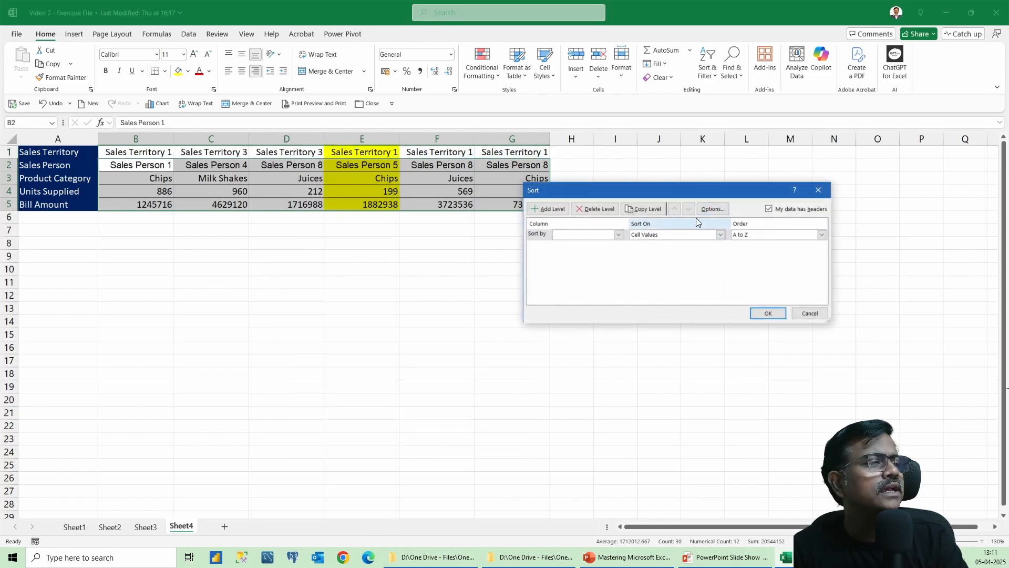
click(707, 208)
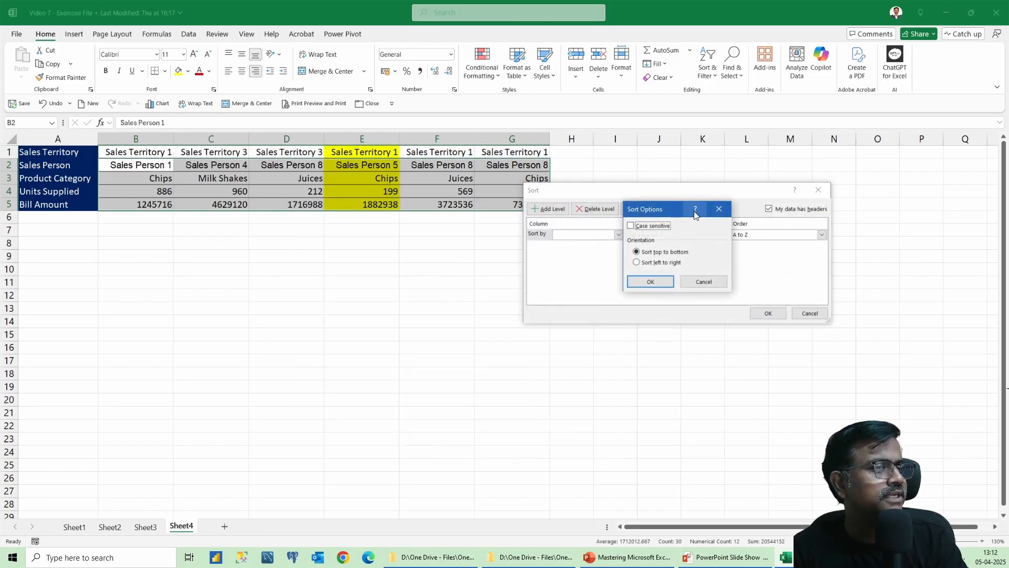
click(637, 263)
click(651, 281)
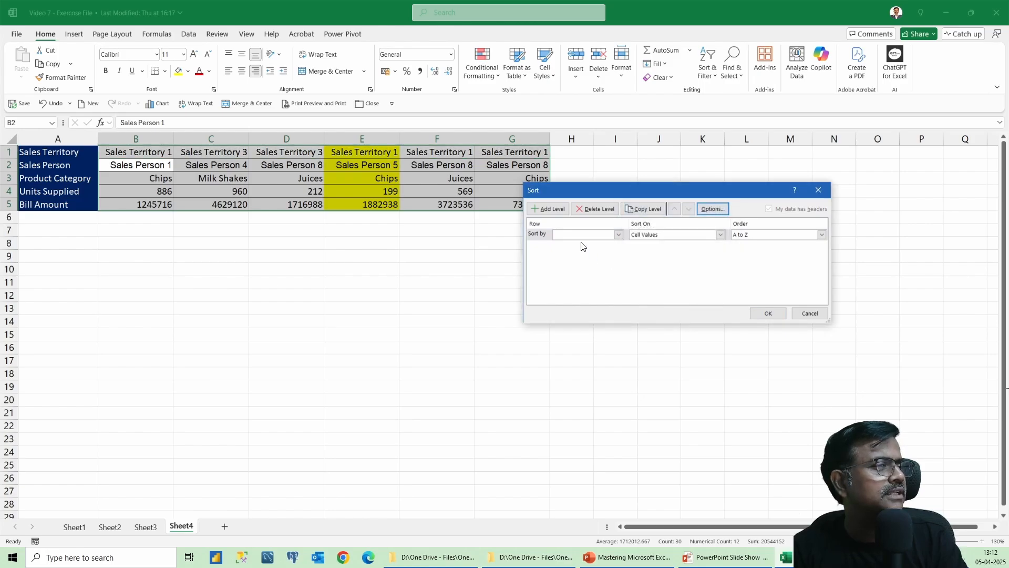
click(583, 235)
click(569, 264)
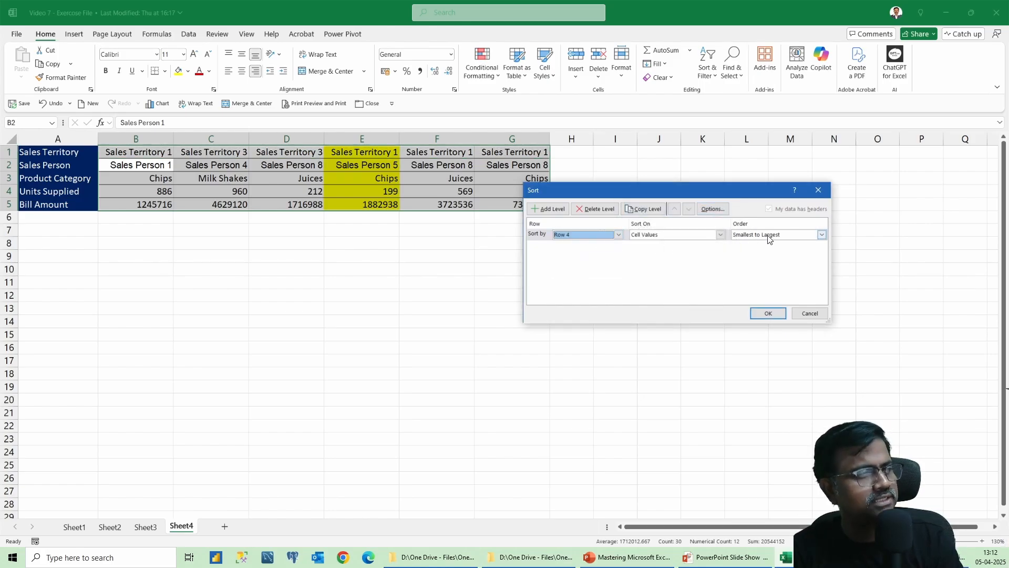
click(767, 314)
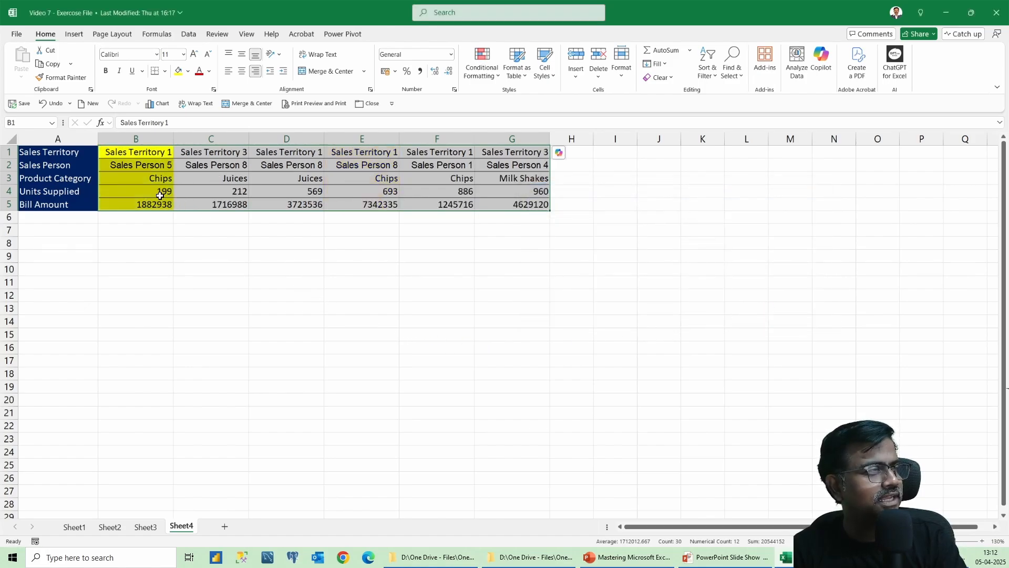
drag(160, 196, 532, 190)
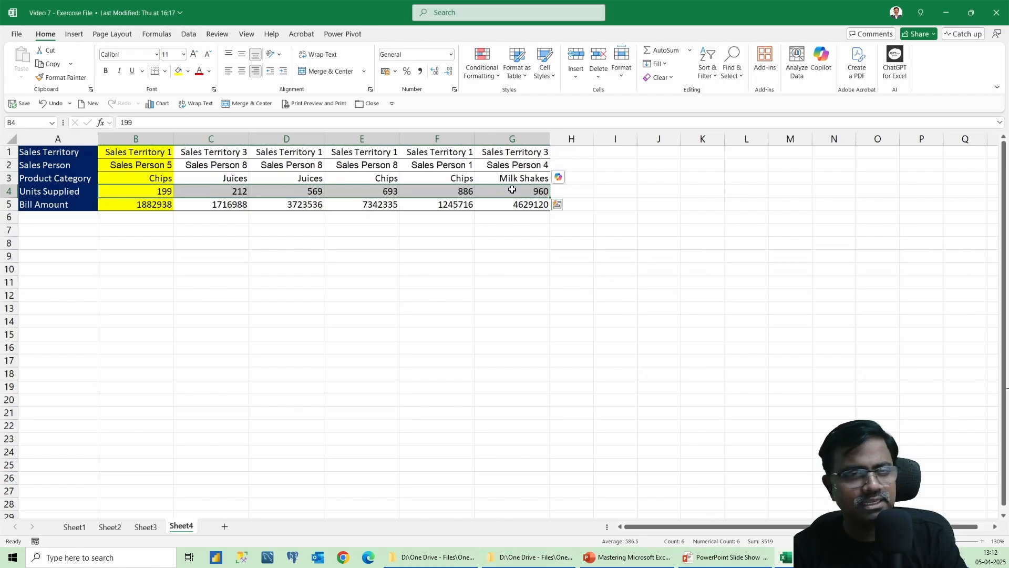
drag(145, 154, 144, 203)
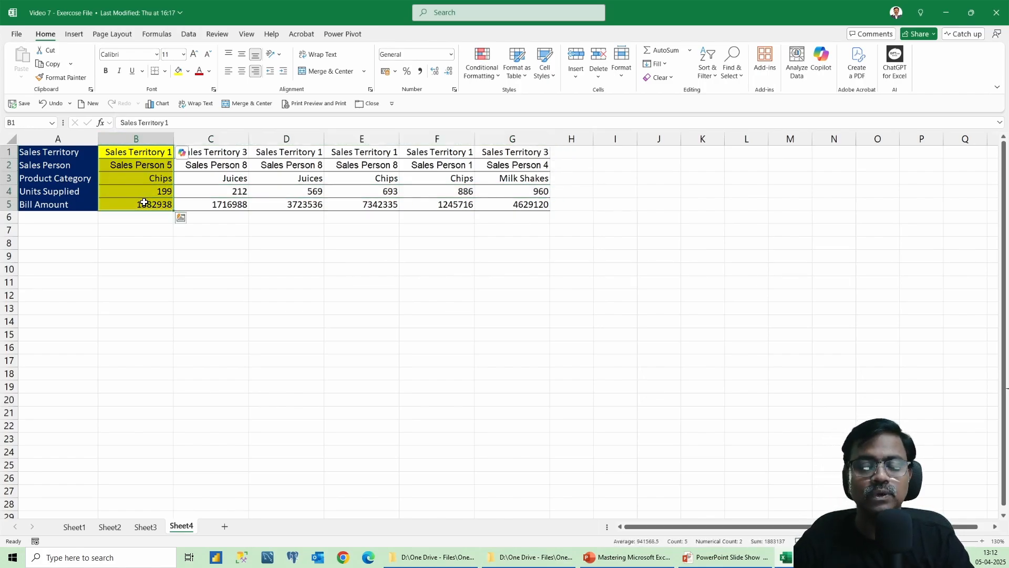